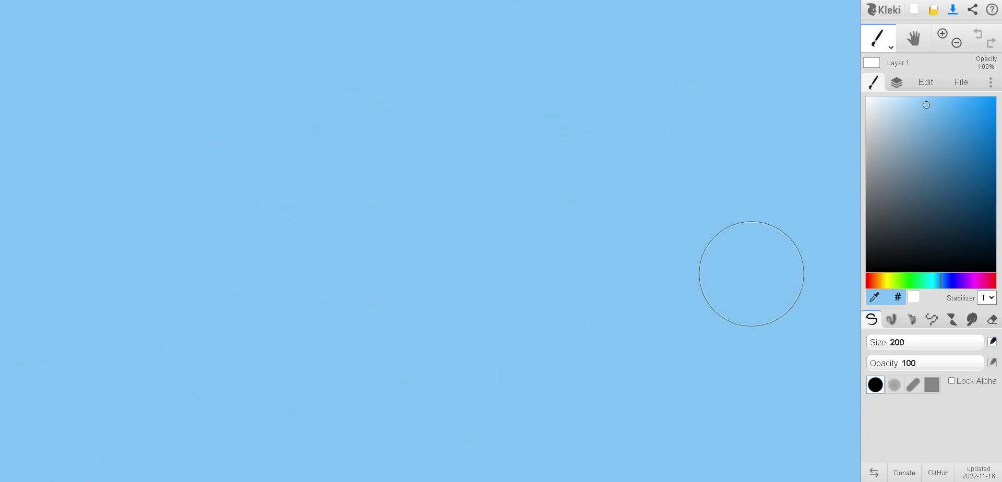
- Set the Pen brush size to 3.8 and the blending brush size to 10, ending on the Pen brush
{"action": "left_click_drag", "start_coordinate": [955, 338], "coordinate": [880, 344]}
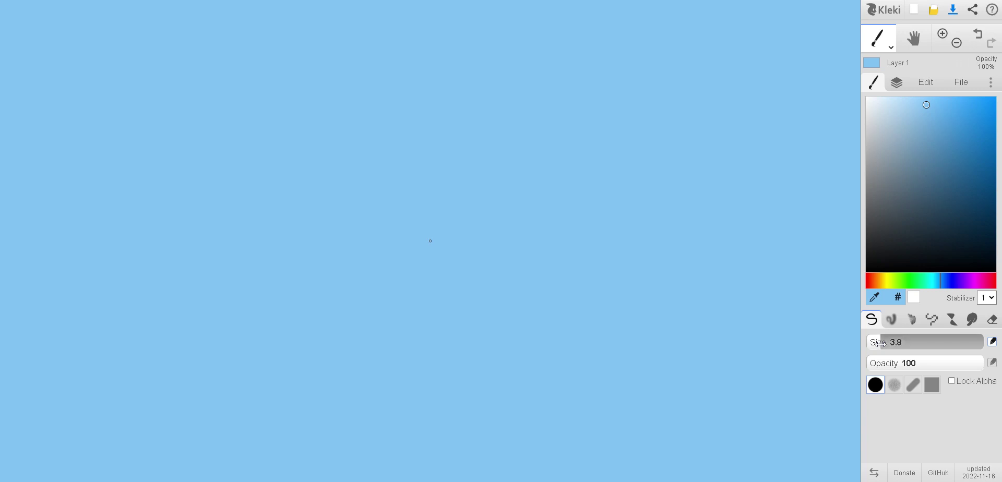
{"action": "left_click", "coordinate": [891, 318]}
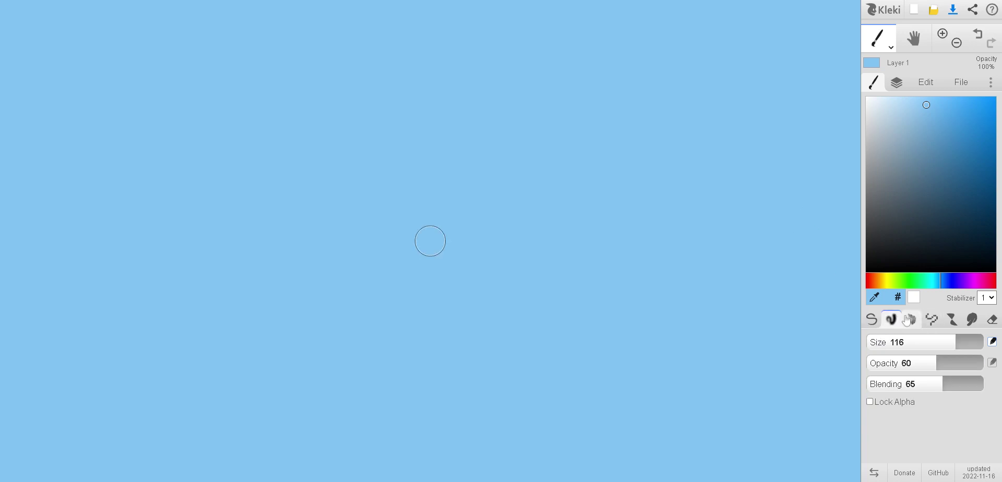
{"action": "left_click", "coordinate": [912, 319]}
{"action": "left_click", "coordinate": [891, 320]}
{"action": "left_click_drag", "start_coordinate": [899, 340], "coordinate": [890, 340]}
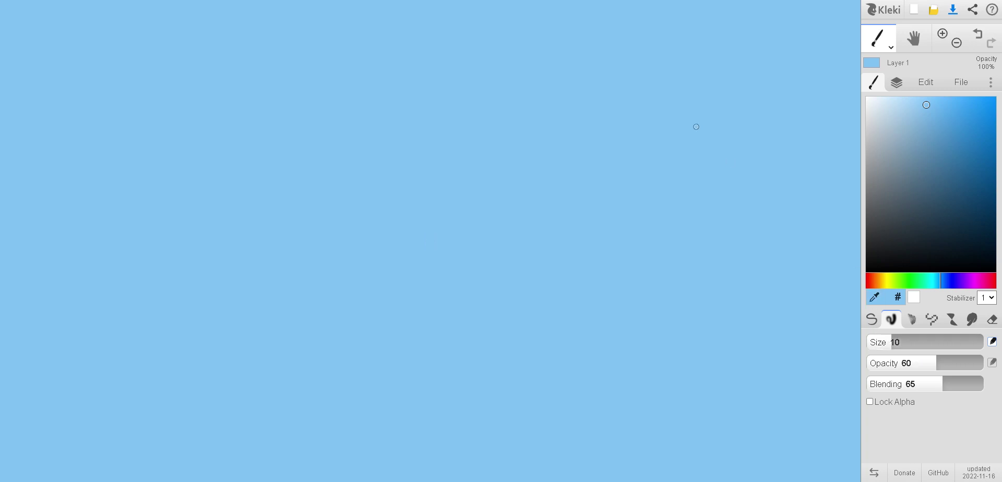
{"action": "left_click", "coordinate": [872, 321]}
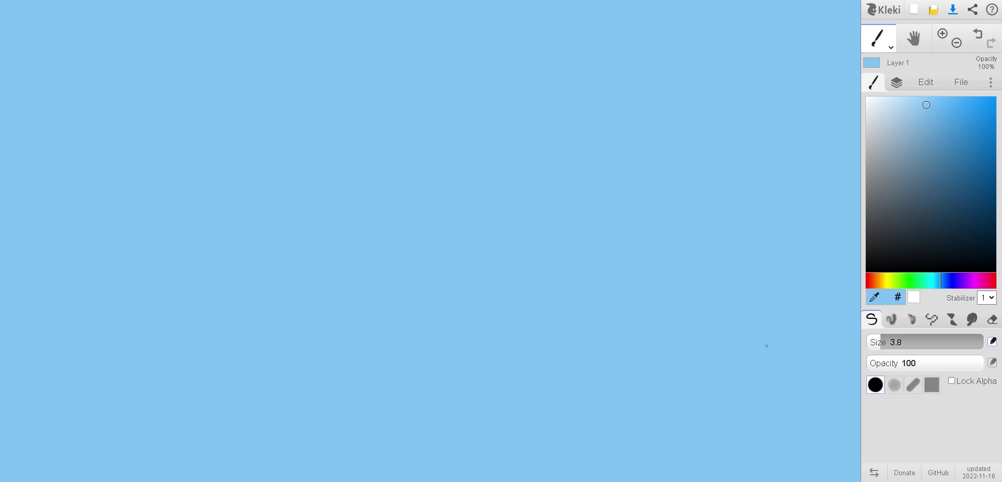
- Outline a wide domed skirt at the canvas's lower edge and a smaller rounded bodice above it in black
{"action": "left_click_drag", "start_coordinate": [992, 265], "coordinate": [995, 273]}
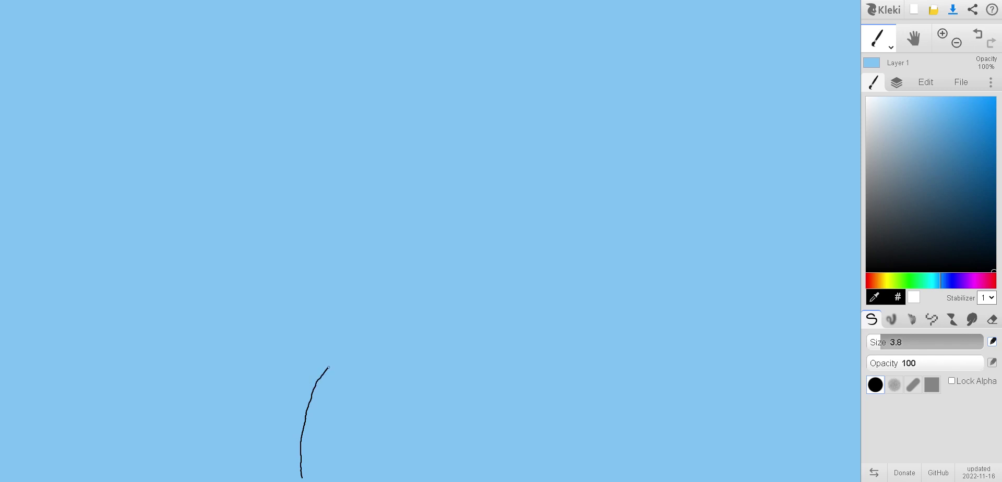
{"action": "mouse_move", "coordinate": [344, 353]}
{"action": "left_mouse_down"}
{"action": "mouse_move", "coordinate": [425, 328]}
{"action": "mouse_move", "coordinate": [492, 343]}
{"action": "mouse_move", "coordinate": [517, 377]}
{"action": "mouse_move", "coordinate": [531, 448]}
{"action": "left_mouse_up"}
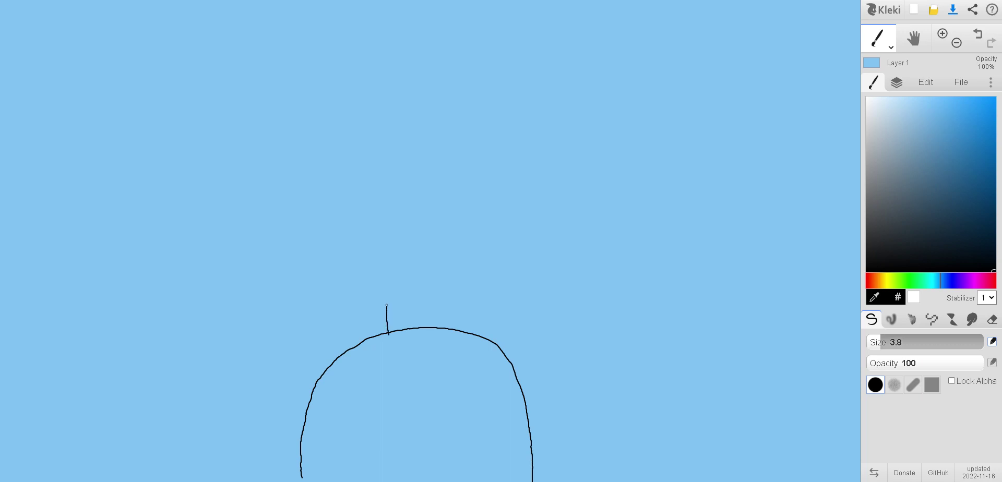
{"action": "mouse_move", "coordinate": [403, 276]}
{"action": "left_mouse_down"}
{"action": "mouse_move", "coordinate": [454, 273]}
{"action": "mouse_move", "coordinate": [477, 302]}
{"action": "mouse_move", "coordinate": [479, 330]}
{"action": "left_mouse_up"}
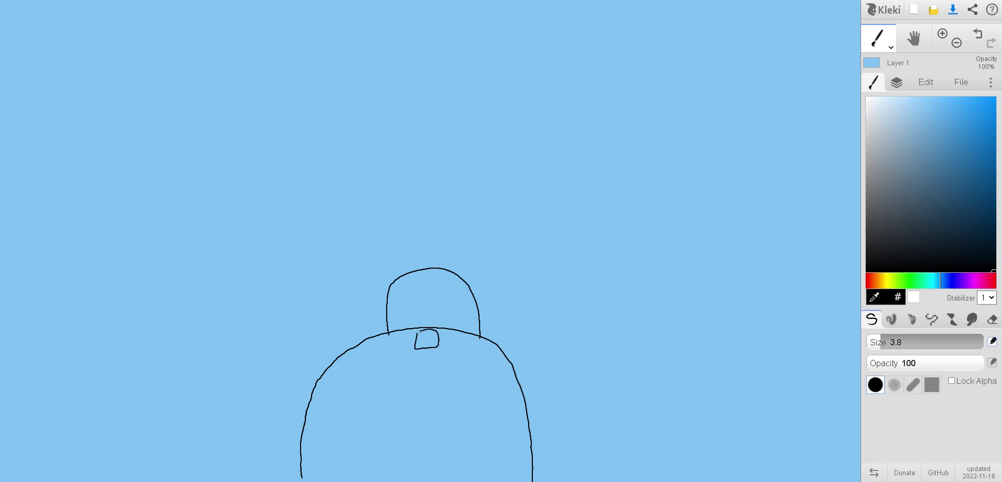
- Outline a waist bow with two loops and two hanging ribbons, plus a neck and oval head above the bodice
{"action": "mouse_move", "coordinate": [438, 334]}
{"action": "left_mouse_down"}
{"action": "mouse_move", "coordinate": [454, 313]}
{"action": "mouse_move", "coordinate": [466, 331]}
{"action": "left_mouse_up"}
{"action": "mouse_move", "coordinate": [388, 341]}
{"action": "left_mouse_down"}
{"action": "mouse_move", "coordinate": [386, 364]}
{"action": "mouse_move", "coordinate": [418, 345]}
{"action": "mouse_move", "coordinate": [367, 402]}
{"action": "left_mouse_up"}
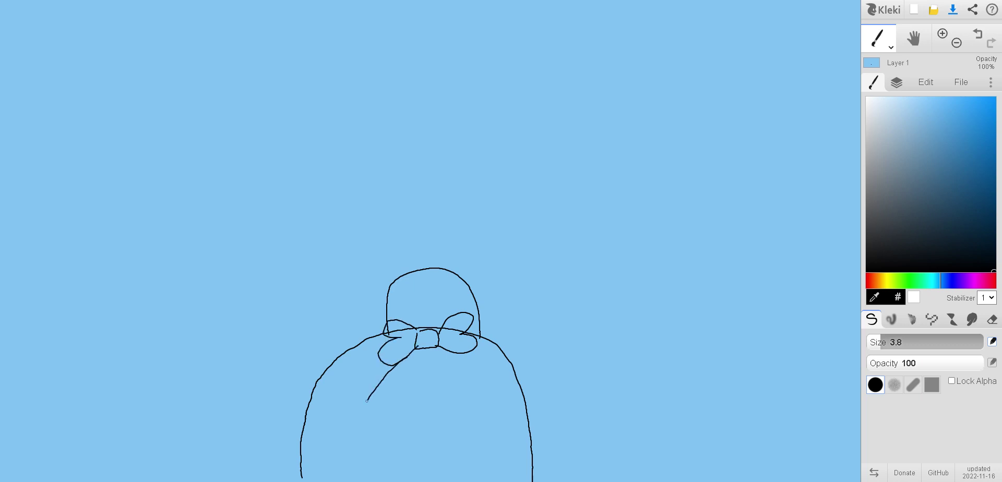
{"action": "left_click_drag", "start_coordinate": [423, 348], "coordinate": [380, 404]}
{"action": "left_click_drag", "start_coordinate": [432, 349], "coordinate": [465, 398]}
{"action": "left_click_drag", "start_coordinate": [459, 359], "coordinate": [479, 393]}
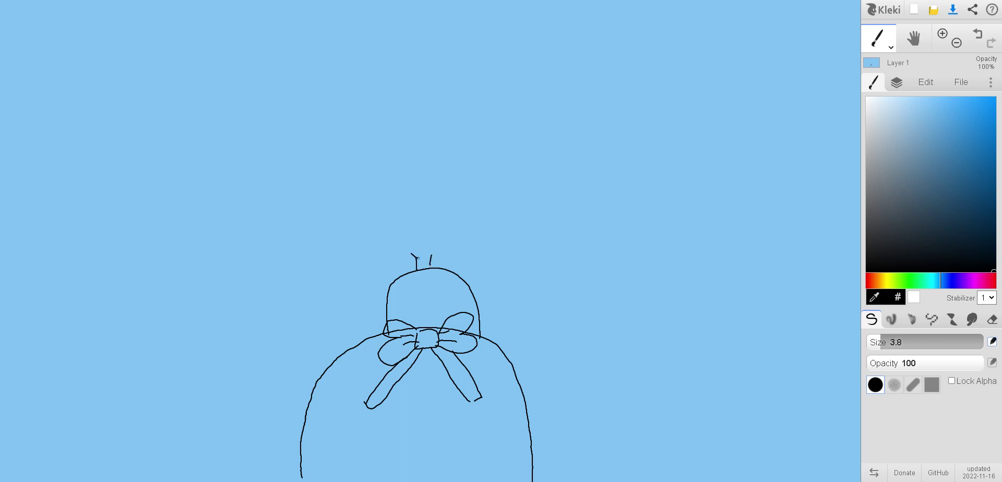
{"action": "mouse_move", "coordinate": [418, 257]}
{"action": "left_mouse_down"}
{"action": "mouse_move", "coordinate": [448, 242]}
{"action": "mouse_move", "coordinate": [444, 209]}
{"action": "mouse_move", "coordinate": [430, 195]}
{"action": "mouse_move", "coordinate": [397, 219]}
{"action": "mouse_move", "coordinate": [405, 251]}
{"action": "mouse_move", "coordinate": [425, 257]}
{"action": "mouse_move", "coordinate": [444, 248]}
{"action": "mouse_move", "coordinate": [445, 205]}
{"action": "mouse_move", "coordinate": [428, 191]}
{"action": "mouse_move", "coordinate": [390, 221]}
{"action": "left_mouse_up"}
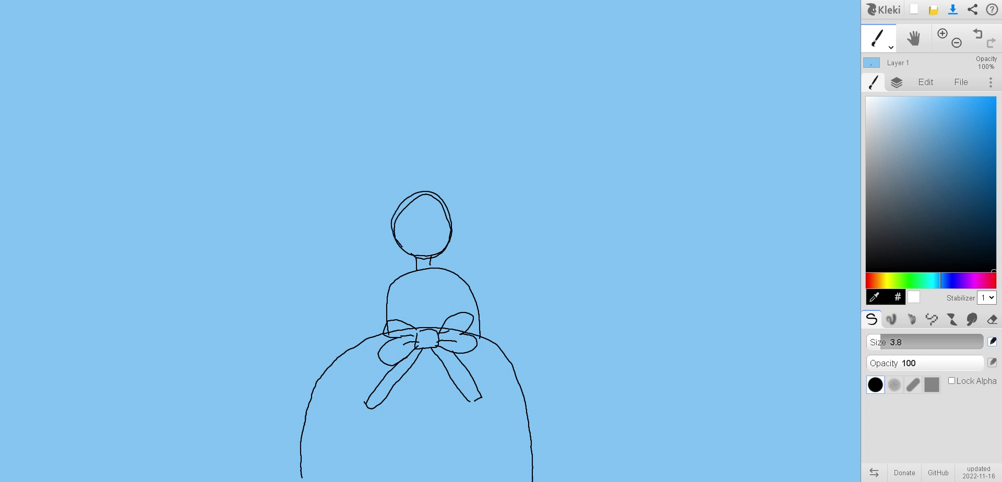
- Paint the bow's right loops and right ribbon pale yellow with the blending brush, starting at size 23
{"action": "left_click", "coordinate": [889, 280]}
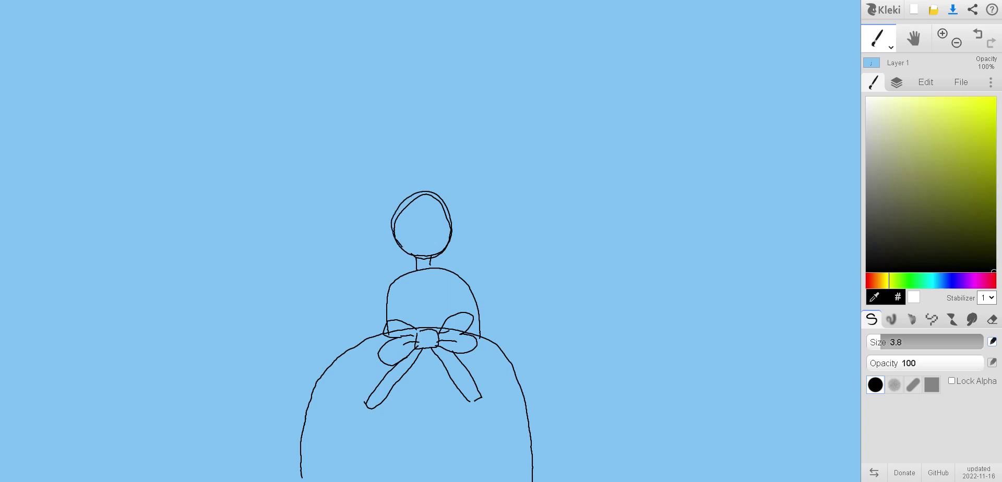
{"action": "mouse_move", "coordinate": [894, 115]}
{"action": "left_mouse_down"}
{"action": "mouse_move", "coordinate": [919, 157]}
{"action": "mouse_move", "coordinate": [984, 174]}
{"action": "mouse_move", "coordinate": [972, 112]}
{"action": "mouse_move", "coordinate": [924, 100]}
{"action": "mouse_move", "coordinate": [911, 112]}
{"action": "left_mouse_up"}
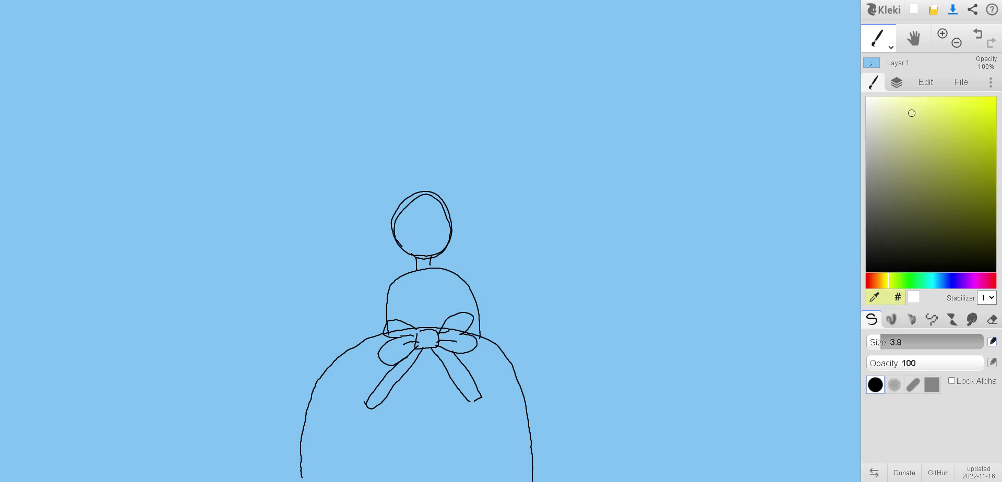
{"action": "left_click", "coordinate": [892, 320]}
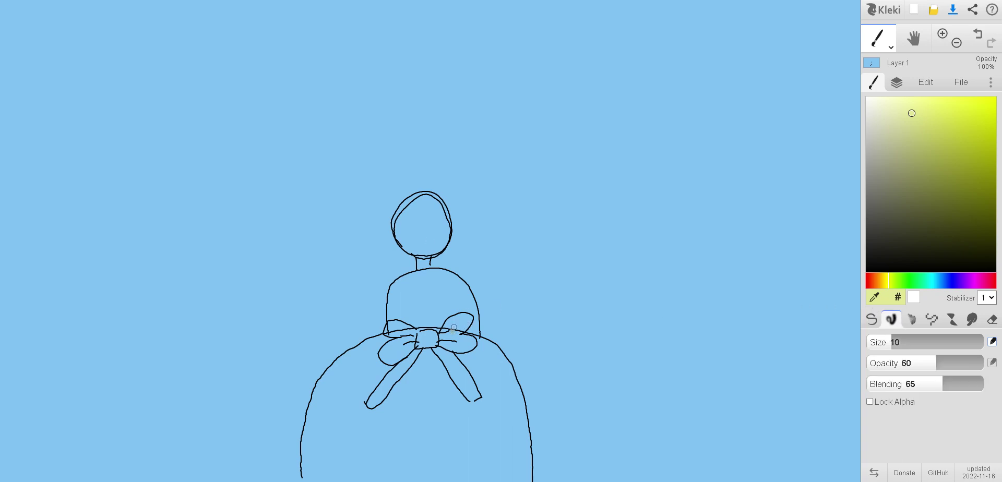
{"action": "mouse_move", "coordinate": [454, 328]}
{"action": "left_mouse_down"}
{"action": "mouse_move", "coordinate": [465, 319]}
{"action": "mouse_move", "coordinate": [452, 324]}
{"action": "left_mouse_up"}
{"action": "left_click_drag", "start_coordinate": [891, 343], "coordinate": [905, 343]}
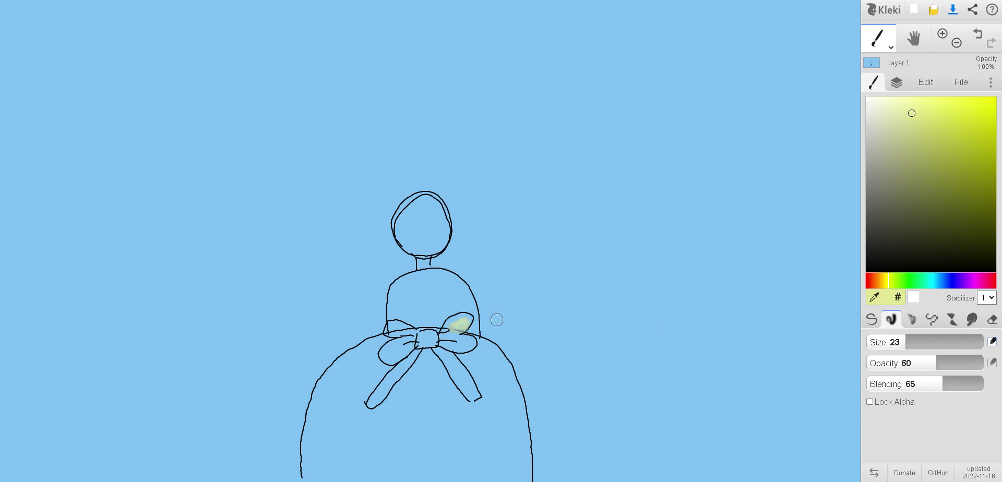
{"action": "mouse_move", "coordinate": [459, 327]}
{"action": "left_mouse_down"}
{"action": "mouse_move", "coordinate": [465, 317]}
{"action": "mouse_move", "coordinate": [445, 329]}
{"action": "mouse_move", "coordinate": [468, 314]}
{"action": "mouse_move", "coordinate": [441, 339]}
{"action": "mouse_move", "coordinate": [451, 318]}
{"action": "mouse_move", "coordinate": [441, 337]}
{"action": "mouse_move", "coordinate": [458, 331]}
{"action": "mouse_move", "coordinate": [460, 313]}
{"action": "mouse_move", "coordinate": [467, 327]}
{"action": "mouse_move", "coordinate": [449, 340]}
{"action": "mouse_move", "coordinate": [472, 336]}
{"action": "mouse_move", "coordinate": [463, 345]}
{"action": "left_mouse_up"}
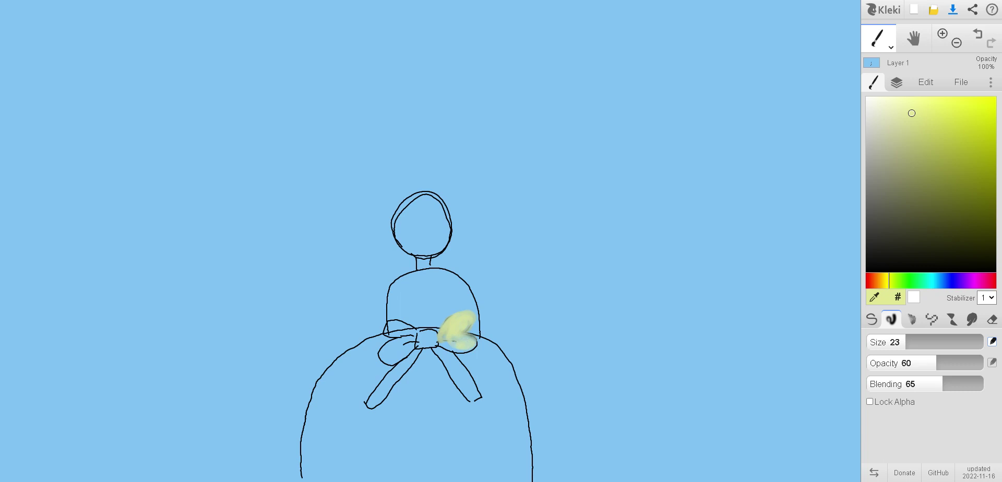
{"action": "left_click_drag", "start_coordinate": [895, 342], "coordinate": [911, 342]}
{"action": "left_click", "coordinate": [898, 342]}
{"action": "mouse_move", "coordinate": [450, 342]}
{"action": "left_mouse_down"}
{"action": "mouse_move", "coordinate": [464, 343]}
{"action": "mouse_move", "coordinate": [452, 346]}
{"action": "mouse_move", "coordinate": [462, 321]}
{"action": "mouse_move", "coordinate": [449, 347]}
{"action": "mouse_move", "coordinate": [437, 348]}
{"action": "mouse_move", "coordinate": [470, 400]}
{"action": "mouse_move", "coordinate": [446, 362]}
{"action": "left_mouse_up"}
- Enlarge the blending brush to size 46 and cover the whole bow, both ribbons included, in pale yellow
{"action": "key", "text": "bracketright"}
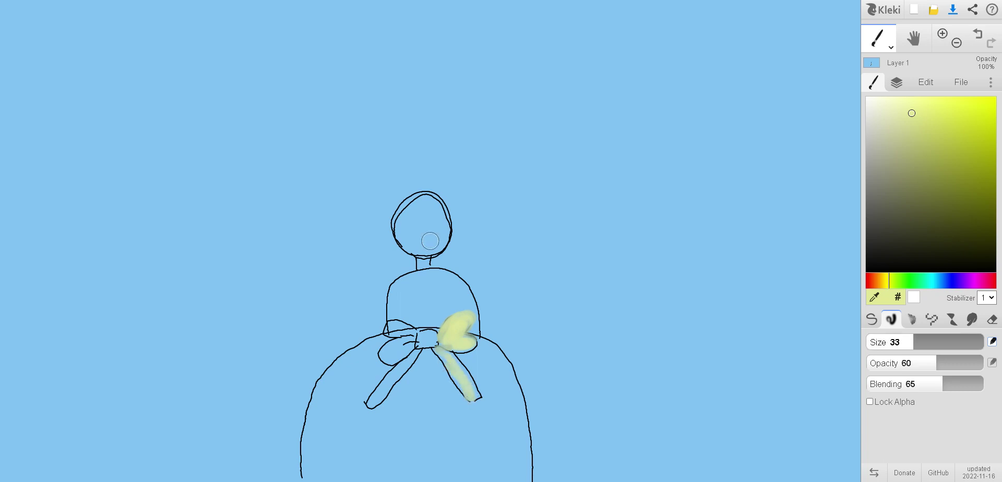
{"action": "key", "text": "bracketright"}
{"action": "key", "text": "bracketright"}
{"action": "key", "text": "bracketright"}
{"action": "key", "text": "bracketright"}
{"action": "key", "text": "bracketright"}
{"action": "key", "text": "bracketright"}
{"action": "key", "text": "bracketright"}
{"action": "key", "text": "bracketleft"}
{"action": "key", "text": "bracketleft"}
{"action": "key", "text": "bracketleft"}
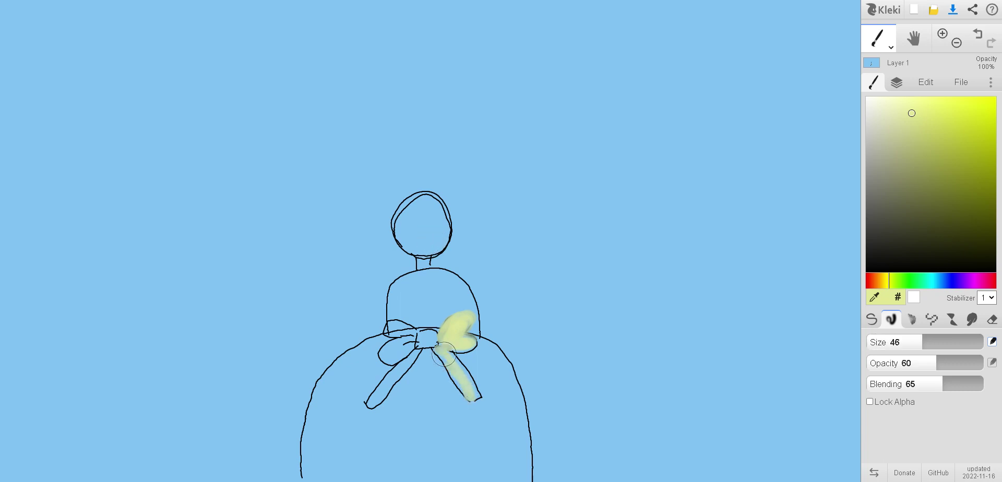
{"action": "mouse_move", "coordinate": [444, 353]}
{"action": "left_mouse_down"}
{"action": "mouse_move", "coordinate": [476, 400]}
{"action": "mouse_move", "coordinate": [429, 339]}
{"action": "mouse_move", "coordinate": [374, 399]}
{"action": "mouse_move", "coordinate": [435, 332]}
{"action": "mouse_move", "coordinate": [424, 328]}
{"action": "mouse_move", "coordinate": [433, 342]}
{"action": "mouse_move", "coordinate": [440, 327]}
{"action": "mouse_move", "coordinate": [425, 332]}
{"action": "mouse_move", "coordinate": [432, 339]}
{"action": "mouse_move", "coordinate": [387, 324]}
{"action": "mouse_move", "coordinate": [403, 333]}
{"action": "mouse_move", "coordinate": [409, 322]}
{"action": "mouse_move", "coordinate": [390, 327]}
{"action": "mouse_move", "coordinate": [399, 338]}
{"action": "mouse_move", "coordinate": [409, 331]}
{"action": "mouse_move", "coordinate": [385, 366]}
{"action": "mouse_move", "coordinate": [412, 347]}
{"action": "mouse_move", "coordinate": [391, 345]}
{"action": "mouse_move", "coordinate": [396, 358]}
{"action": "mouse_move", "coordinate": [393, 345]}
{"action": "mouse_move", "coordinate": [376, 362]}
{"action": "mouse_move", "coordinate": [400, 341]}
{"action": "mouse_move", "coordinate": [474, 337]}
{"action": "mouse_move", "coordinate": [459, 336]}
{"action": "mouse_move", "coordinate": [458, 347]}
{"action": "mouse_move", "coordinate": [483, 346]}
{"action": "mouse_move", "coordinate": [462, 334]}
{"action": "mouse_move", "coordinate": [466, 314]}
{"action": "mouse_move", "coordinate": [451, 322]}
{"action": "mouse_move", "coordinate": [470, 338]}
{"action": "mouse_move", "coordinate": [458, 316]}
{"action": "mouse_move", "coordinate": [439, 353]}
{"action": "mouse_move", "coordinate": [467, 396]}
{"action": "mouse_move", "coordinate": [485, 397]}
{"action": "mouse_move", "coordinate": [447, 347]}
{"action": "mouse_move", "coordinate": [387, 380]}
{"action": "mouse_move", "coordinate": [371, 402]}
{"action": "mouse_move", "coordinate": [422, 363]}
{"action": "left_mouse_up"}
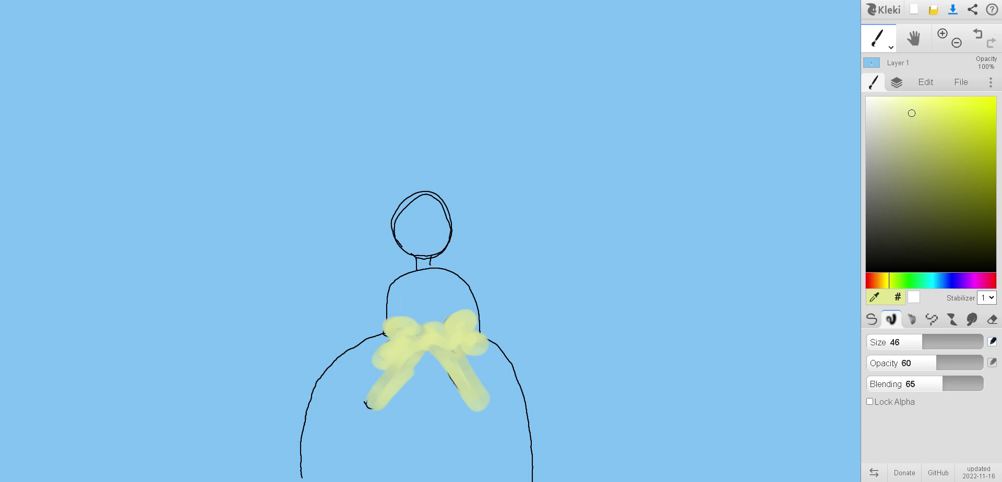
- Try bright yellow crease lines over the bow's loops, knot and ribbons with the Pen brush
{"action": "left_click_drag", "start_coordinate": [912, 113], "coordinate": [939, 123]}
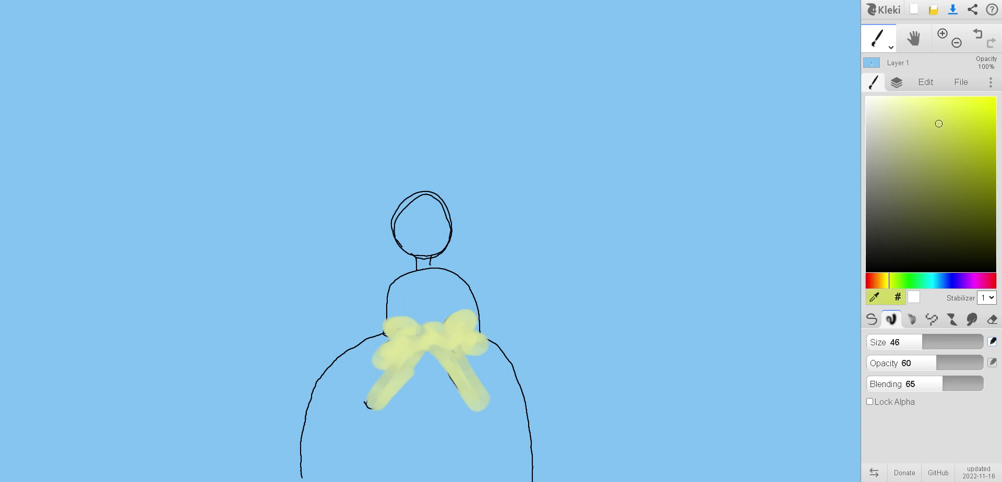
{"action": "left_click", "coordinate": [871, 319]}
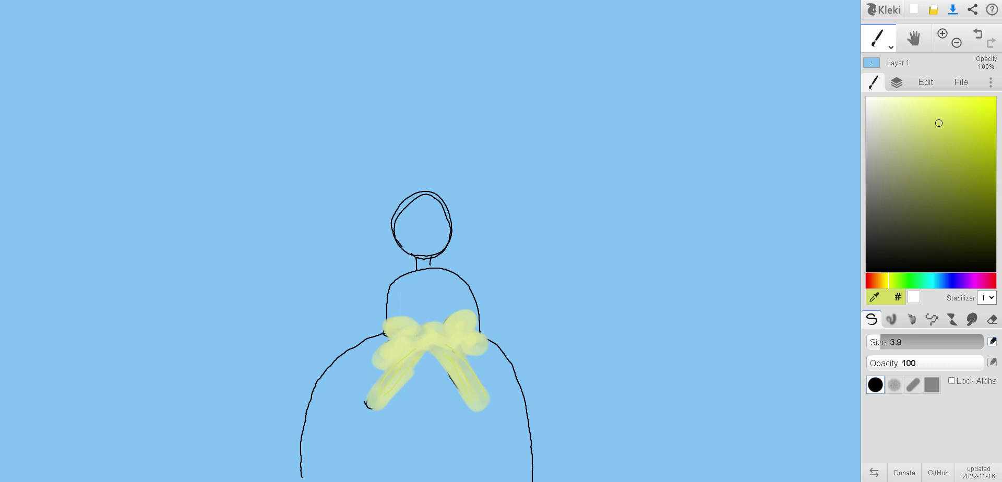
{"action": "mouse_move", "coordinate": [940, 124]}
{"action": "left_mouse_down"}
{"action": "mouse_move", "coordinate": [919, 156]}
{"action": "mouse_move", "coordinate": [943, 159]}
{"action": "mouse_move", "coordinate": [963, 103]}
{"action": "left_mouse_up"}
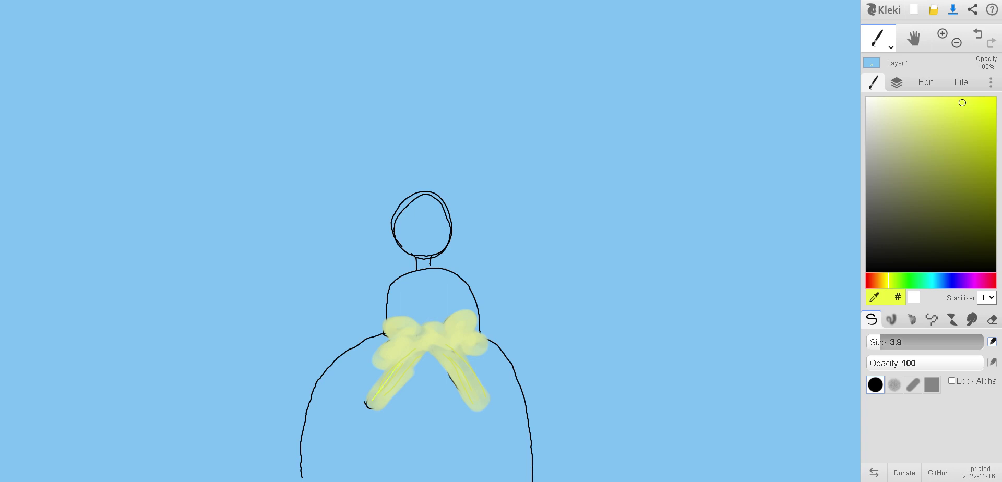
{"action": "left_click_drag", "start_coordinate": [444, 353], "coordinate": [472, 399]}
- Paint over the bow's bright crease lines in pale yellow with the blending brush
{"action": "left_click_drag", "start_coordinate": [963, 102], "coordinate": [904, 118]}
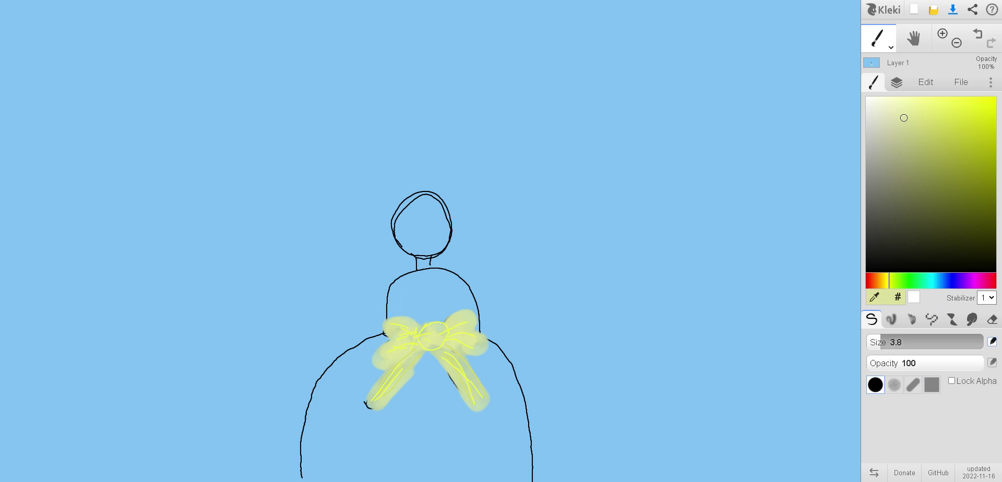
{"action": "left_click", "coordinate": [892, 319]}
{"action": "mouse_move", "coordinate": [449, 333]}
{"action": "left_mouse_down"}
{"action": "mouse_move", "coordinate": [392, 327]}
{"action": "mouse_move", "coordinate": [414, 336]}
{"action": "mouse_move", "coordinate": [386, 358]}
{"action": "mouse_move", "coordinate": [418, 342]}
{"action": "mouse_move", "coordinate": [381, 394]}
{"action": "mouse_move", "coordinate": [431, 328]}
{"action": "mouse_move", "coordinate": [469, 321]}
{"action": "mouse_move", "coordinate": [450, 332]}
{"action": "mouse_move", "coordinate": [475, 342]}
{"action": "mouse_move", "coordinate": [436, 345]}
{"action": "mouse_move", "coordinate": [479, 396]}
{"action": "mouse_move", "coordinate": [435, 343]}
{"action": "left_mouse_up"}
- Draw soft light yellow crease lines along the bow's loops and ribbons with the Pen brush
{"action": "left_click", "coordinate": [905, 114]}
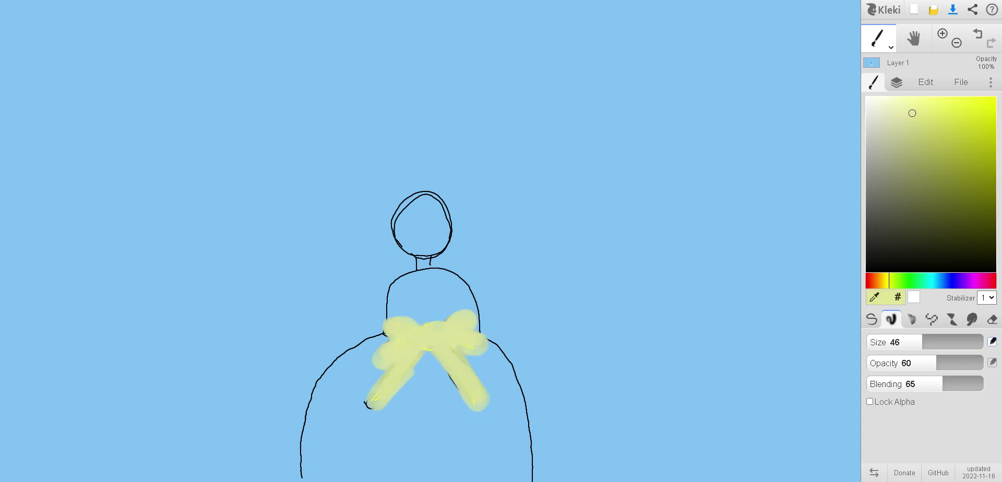
{"action": "left_click_drag", "start_coordinate": [923, 107], "coordinate": [931, 99]}
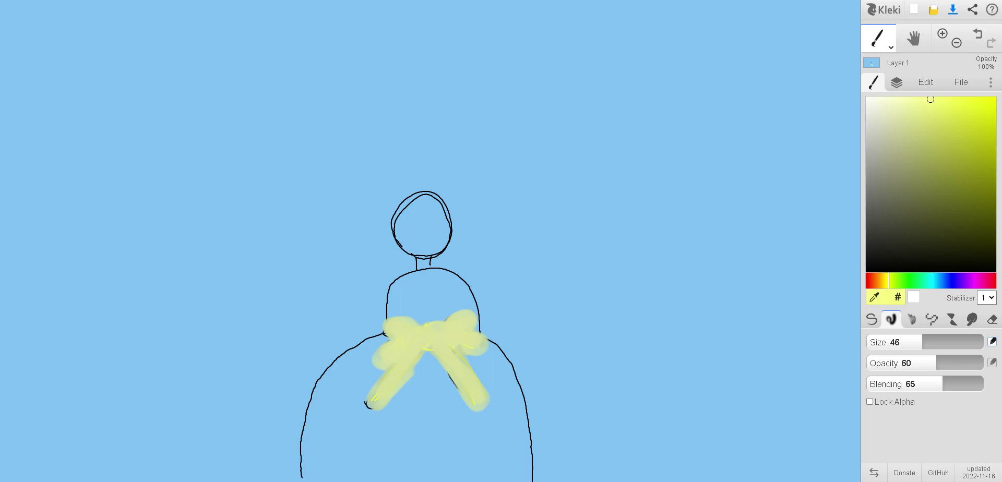
{"action": "left_click", "coordinate": [872, 319]}
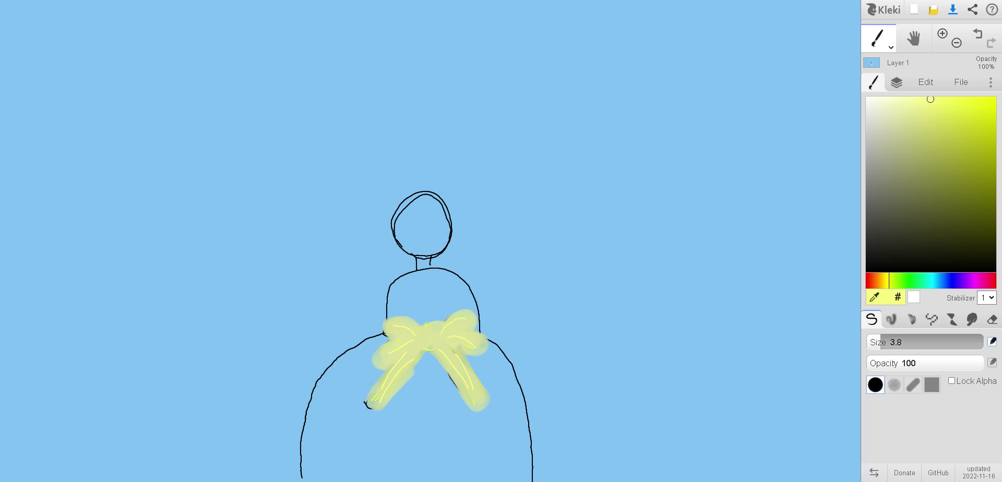
- Choose a pale lavender and paint the bodice with the blending brush at size 46
{"action": "left_click_drag", "start_coordinate": [889, 280], "coordinate": [952, 280]}
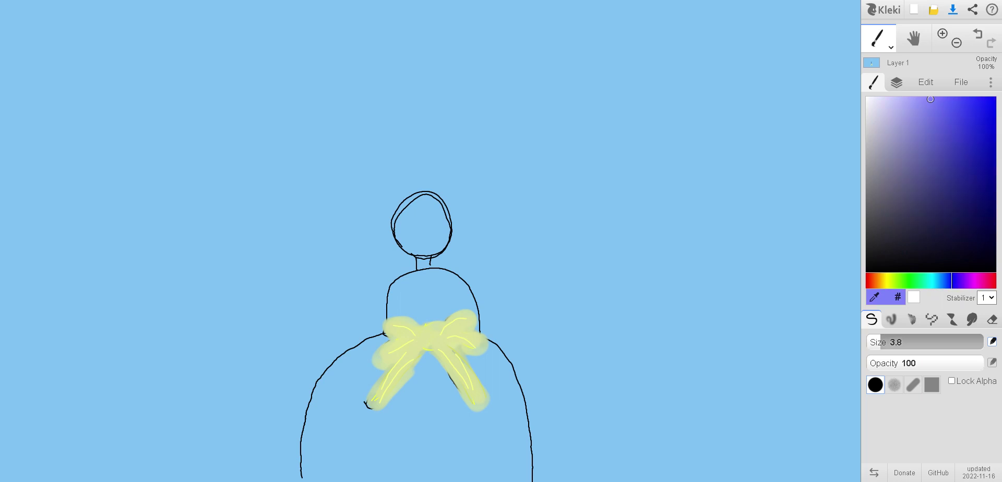
{"action": "mouse_move", "coordinate": [903, 111]}
{"action": "left_mouse_down"}
{"action": "mouse_move", "coordinate": [883, 108]}
{"action": "mouse_move", "coordinate": [900, 110]}
{"action": "mouse_move", "coordinate": [890, 125]}
{"action": "left_mouse_up"}
{"action": "left_click_drag", "start_coordinate": [952, 280], "coordinate": [959, 280]}
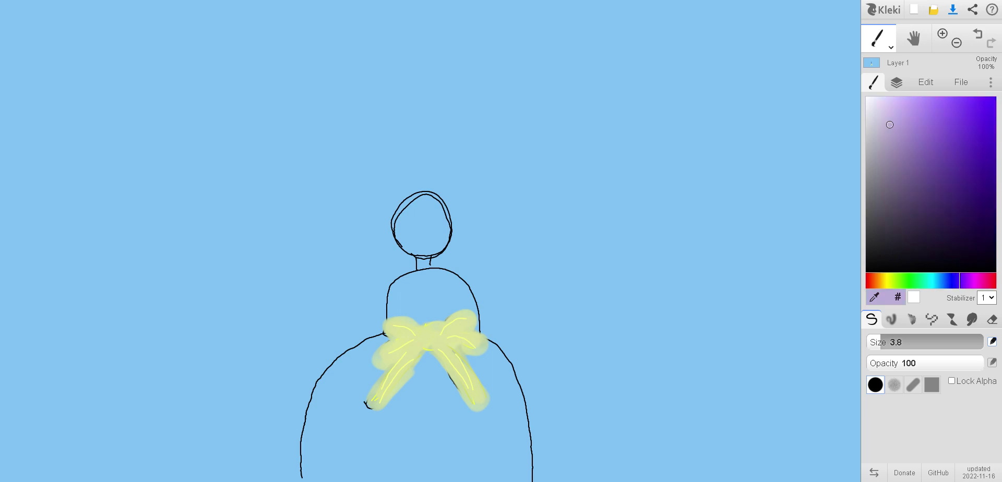
{"action": "left_click_drag", "start_coordinate": [890, 125], "coordinate": [882, 115]}
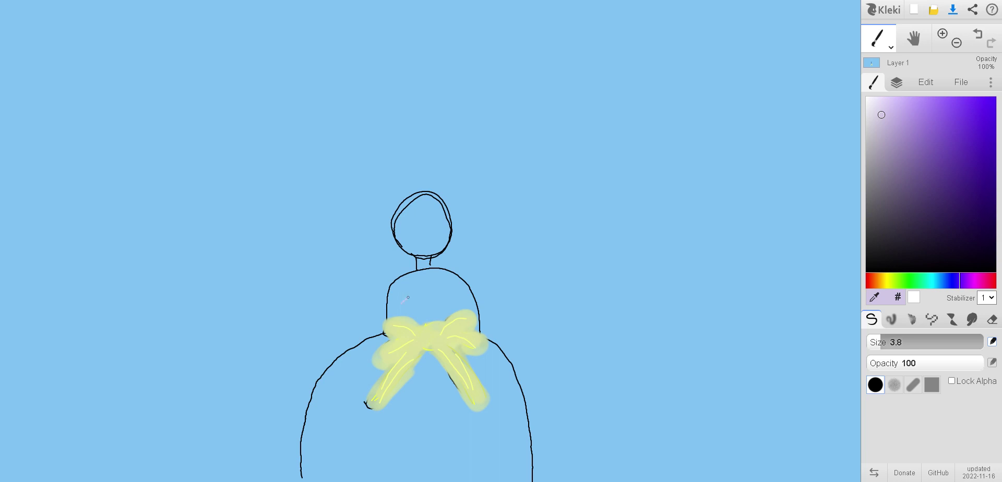
{"action": "left_click", "coordinate": [895, 385]}
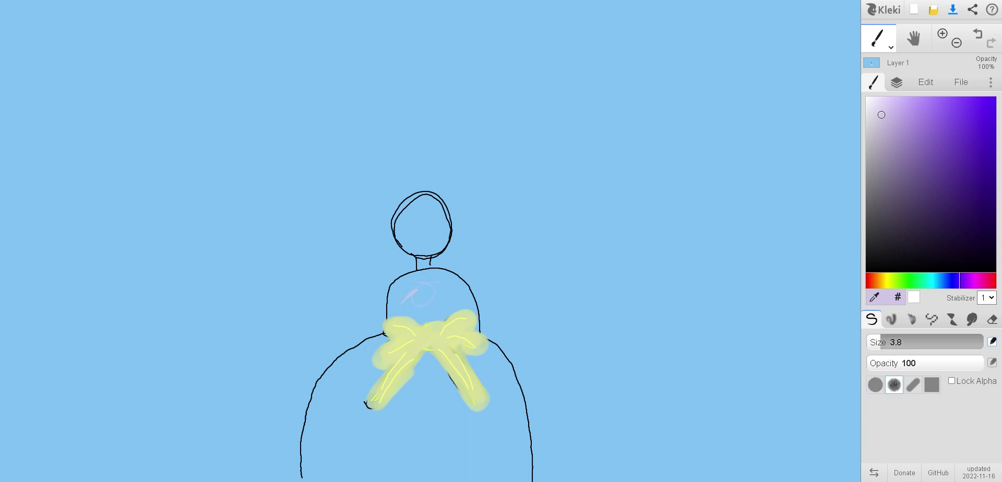
{"action": "left_click", "coordinate": [891, 319]}
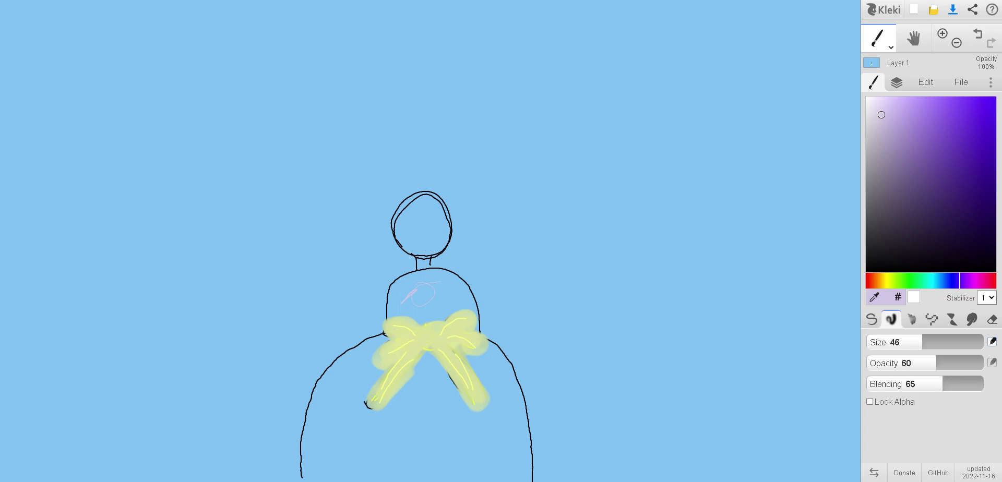
{"action": "mouse_move", "coordinate": [416, 278]}
{"action": "left_mouse_down"}
{"action": "mouse_move", "coordinate": [386, 319]}
{"action": "mouse_move", "coordinate": [398, 278]}
{"action": "mouse_move", "coordinate": [439, 267]}
{"action": "mouse_move", "coordinate": [466, 285]}
{"action": "mouse_move", "coordinate": [481, 321]}
{"action": "mouse_move", "coordinate": [477, 302]}
{"action": "mouse_move", "coordinate": [416, 315]}
{"action": "mouse_move", "coordinate": [399, 305]}
{"action": "mouse_move", "coordinate": [400, 283]}
{"action": "mouse_move", "coordinate": [400, 309]}
{"action": "mouse_move", "coordinate": [413, 286]}
{"action": "mouse_move", "coordinate": [413, 311]}
{"action": "mouse_move", "coordinate": [426, 276]}
{"action": "mouse_move", "coordinate": [415, 290]}
{"action": "mouse_move", "coordinate": [424, 294]}
{"action": "mouse_move", "coordinate": [402, 314]}
{"action": "mouse_move", "coordinate": [456, 297]}
{"action": "mouse_move", "coordinate": [429, 284]}
{"action": "mouse_move", "coordinate": [463, 295]}
{"action": "mouse_move", "coordinate": [441, 281]}
{"action": "mouse_move", "coordinate": [425, 299]}
{"action": "mouse_move", "coordinate": [446, 296]}
{"action": "mouse_move", "coordinate": [427, 313]}
{"action": "mouse_move", "coordinate": [453, 303]}
{"action": "mouse_move", "coordinate": [443, 278]}
{"action": "mouse_move", "coordinate": [408, 294]}
{"action": "left_mouse_up"}
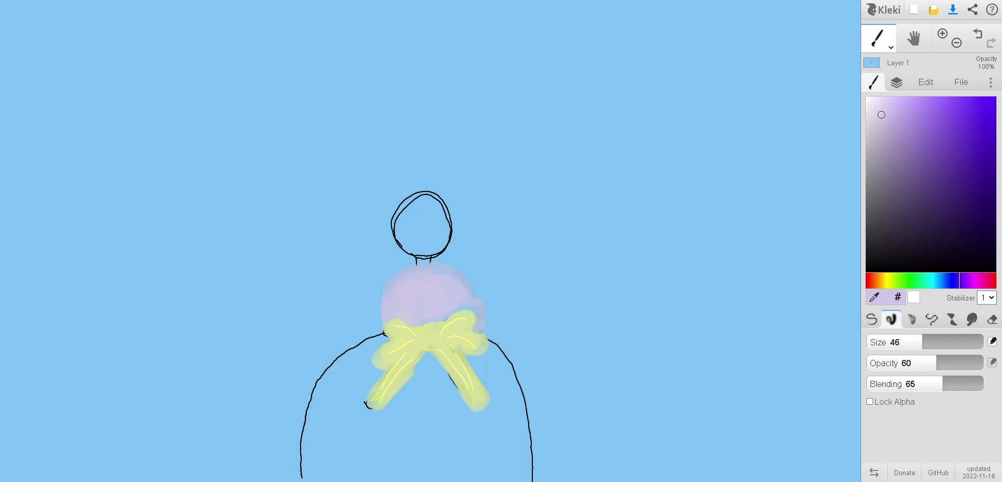
- Enlarge the blending brush to size 85 and fill the skirt around the bow with pale lavender
{"action": "left_click_drag", "start_coordinate": [923, 342], "coordinate": [943, 342]}
{"action": "mouse_move", "coordinate": [441, 427]}
{"action": "left_mouse_down"}
{"action": "mouse_move", "coordinate": [425, 454]}
{"action": "mouse_move", "coordinate": [303, 472]}
{"action": "mouse_move", "coordinate": [311, 397]}
{"action": "mouse_move", "coordinate": [331, 353]}
{"action": "mouse_move", "coordinate": [380, 333]}
{"action": "left_mouse_up"}
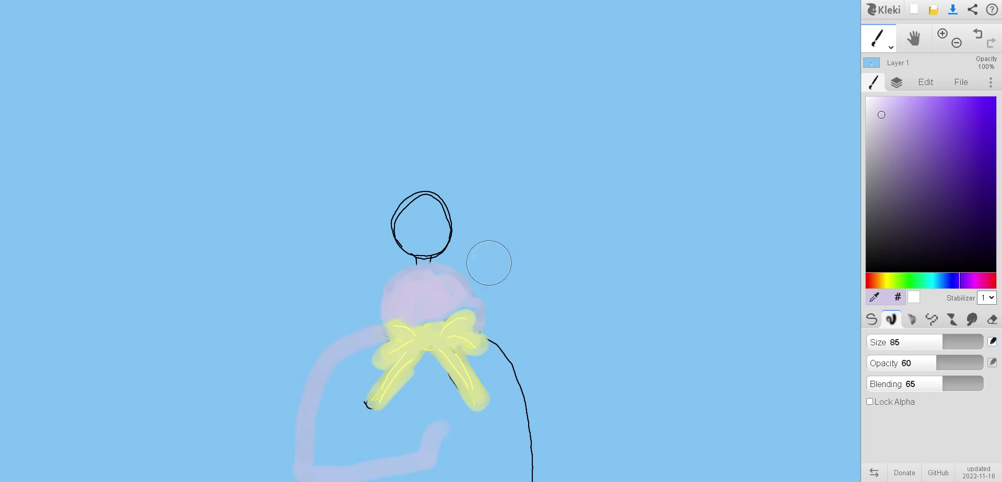
{"action": "mouse_move", "coordinate": [373, 335]}
{"action": "left_mouse_down"}
{"action": "mouse_move", "coordinate": [360, 362]}
{"action": "mouse_move", "coordinate": [373, 373]}
{"action": "mouse_move", "coordinate": [367, 414]}
{"action": "mouse_move", "coordinate": [403, 400]}
{"action": "mouse_move", "coordinate": [428, 360]}
{"action": "mouse_move", "coordinate": [480, 423]}
{"action": "mouse_move", "coordinate": [494, 409]}
{"action": "mouse_move", "coordinate": [497, 379]}
{"action": "mouse_move", "coordinate": [471, 358]}
{"action": "mouse_move", "coordinate": [492, 352]}
{"action": "mouse_move", "coordinate": [528, 454]}
{"action": "mouse_move", "coordinate": [517, 417]}
{"action": "mouse_move", "coordinate": [503, 473]}
{"action": "mouse_move", "coordinate": [334, 464]}
{"action": "mouse_move", "coordinate": [320, 418]}
{"action": "mouse_move", "coordinate": [346, 357]}
{"action": "mouse_move", "coordinate": [342, 447]}
{"action": "mouse_move", "coordinate": [345, 405]}
{"action": "mouse_move", "coordinate": [387, 456]}
{"action": "mouse_move", "coordinate": [382, 429]}
{"action": "mouse_move", "coordinate": [448, 462]}
{"action": "mouse_move", "coordinate": [505, 424]}
{"action": "mouse_move", "coordinate": [510, 458]}
{"action": "left_mouse_up"}
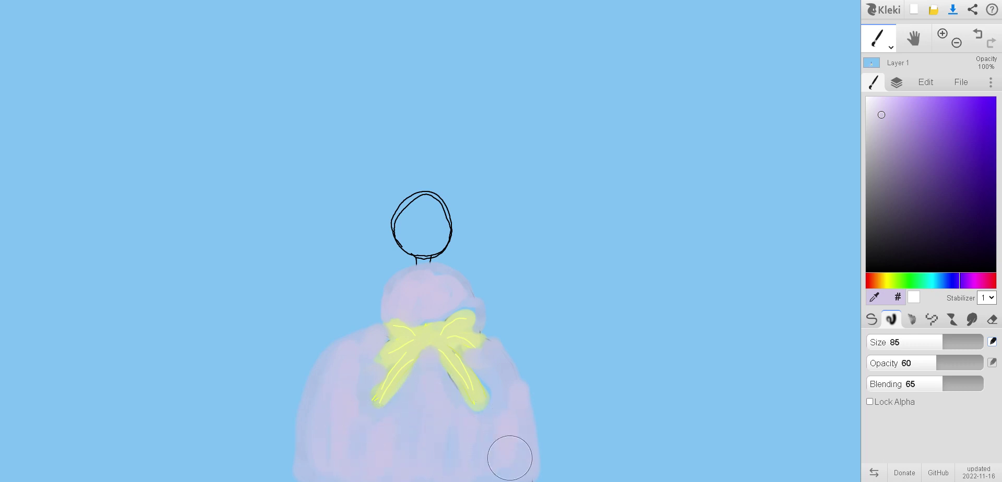
- Choose a stronger lavender and repaint the skirt and bodice around the bow with the blending brush at size 85
{"action": "left_click", "coordinate": [879, 117]}
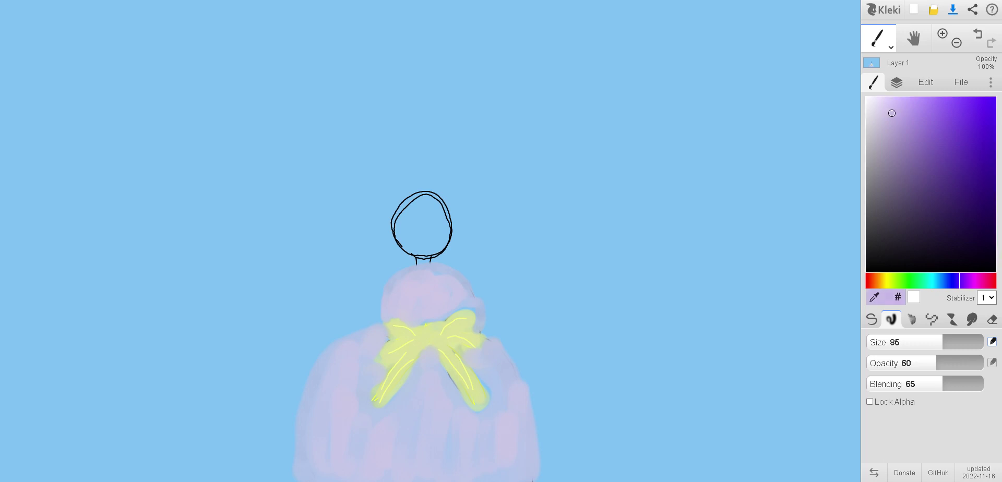
{"action": "left_click_drag", "start_coordinate": [895, 113], "coordinate": [902, 106]}
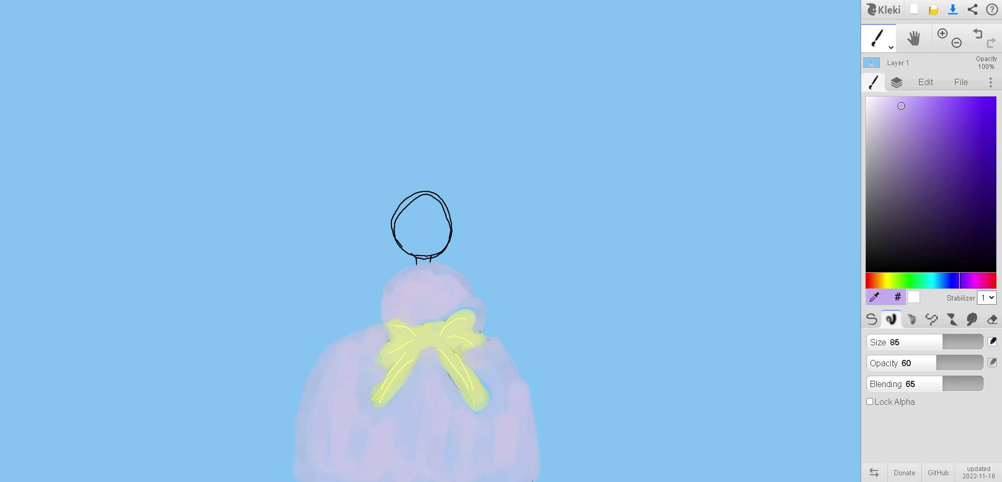
{"action": "left_click", "coordinate": [486, 353]}
{"action": "mouse_move", "coordinate": [486, 354]}
{"action": "left_mouse_down"}
{"action": "mouse_move", "coordinate": [508, 365]}
{"action": "mouse_move", "coordinate": [524, 454]}
{"action": "left_mouse_up"}
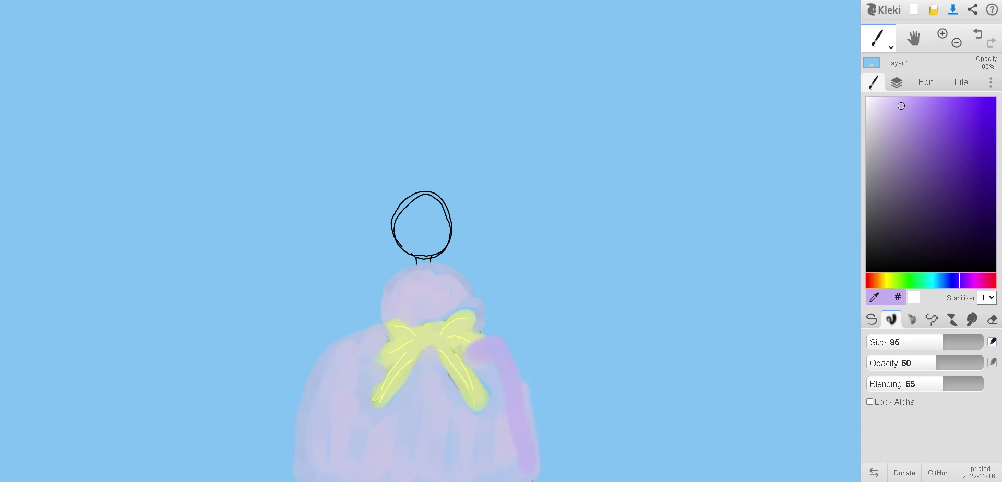
{"action": "mouse_move", "coordinate": [487, 349]}
{"action": "left_mouse_down"}
{"action": "mouse_move", "coordinate": [521, 398]}
{"action": "mouse_move", "coordinate": [526, 456]}
{"action": "mouse_move", "coordinate": [499, 468]}
{"action": "mouse_move", "coordinate": [293, 470]}
{"action": "mouse_move", "coordinate": [314, 367]}
{"action": "mouse_move", "coordinate": [355, 331]}
{"action": "mouse_move", "coordinate": [383, 331]}
{"action": "mouse_move", "coordinate": [374, 346]}
{"action": "mouse_move", "coordinate": [381, 361]}
{"action": "mouse_move", "coordinate": [365, 375]}
{"action": "mouse_move", "coordinate": [371, 411]}
{"action": "mouse_move", "coordinate": [431, 357]}
{"action": "mouse_move", "coordinate": [488, 436]}
{"action": "mouse_move", "coordinate": [503, 402]}
{"action": "mouse_move", "coordinate": [479, 364]}
{"action": "mouse_move", "coordinate": [512, 457]}
{"action": "mouse_move", "coordinate": [484, 421]}
{"action": "mouse_move", "coordinate": [454, 427]}
{"action": "mouse_move", "coordinate": [437, 464]}
{"action": "mouse_move", "coordinate": [425, 398]}
{"action": "mouse_move", "coordinate": [425, 461]}
{"action": "mouse_move", "coordinate": [412, 424]}
{"action": "mouse_move", "coordinate": [395, 463]}
{"action": "mouse_move", "coordinate": [369, 436]}
{"action": "mouse_move", "coordinate": [310, 456]}
{"action": "mouse_move", "coordinate": [359, 342]}
{"action": "mouse_move", "coordinate": [349, 399]}
{"action": "left_mouse_up"}
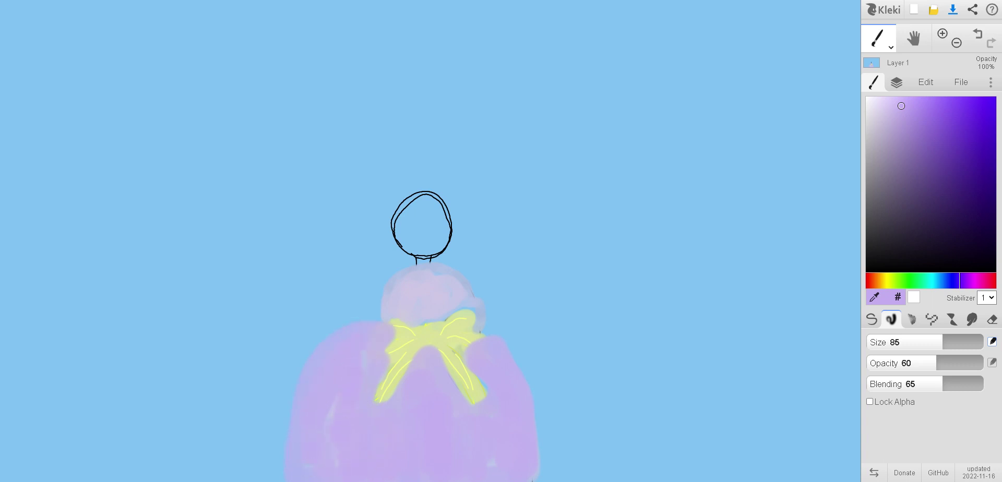
{"action": "mouse_move", "coordinate": [368, 319]}
{"action": "left_mouse_down"}
{"action": "mouse_move", "coordinate": [401, 275]}
{"action": "mouse_move", "coordinate": [427, 263]}
{"action": "mouse_move", "coordinate": [467, 295]}
{"action": "mouse_move", "coordinate": [409, 305]}
{"action": "mouse_move", "coordinate": [425, 283]}
{"action": "mouse_move", "coordinate": [438, 292]}
{"action": "mouse_move", "coordinate": [430, 283]}
{"action": "mouse_move", "coordinate": [384, 299]}
{"action": "mouse_move", "coordinate": [381, 317]}
{"action": "left_mouse_up"}
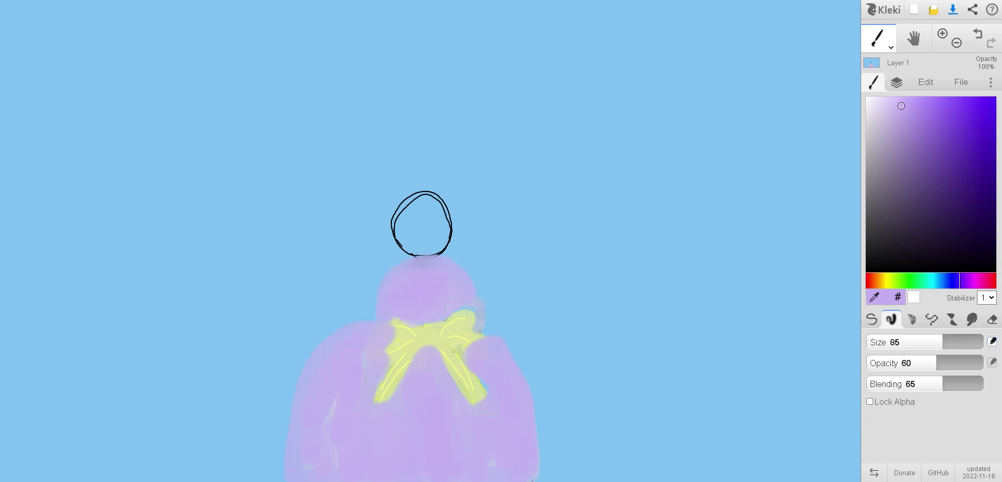
- Choose a pale yellow and paint larger, rounded loops on both sides of the waist bow with the blending brush
{"action": "left_click", "coordinate": [891, 281]}
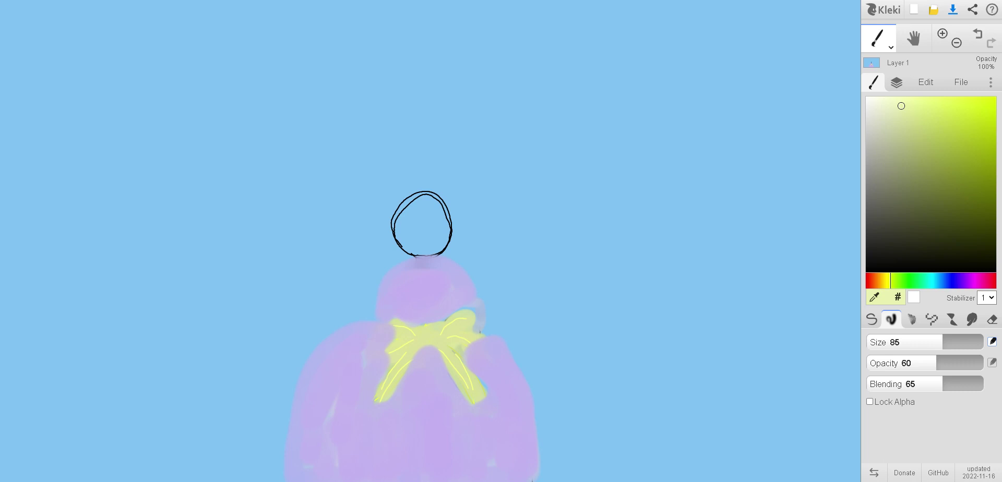
{"action": "left_click", "coordinate": [893, 112]}
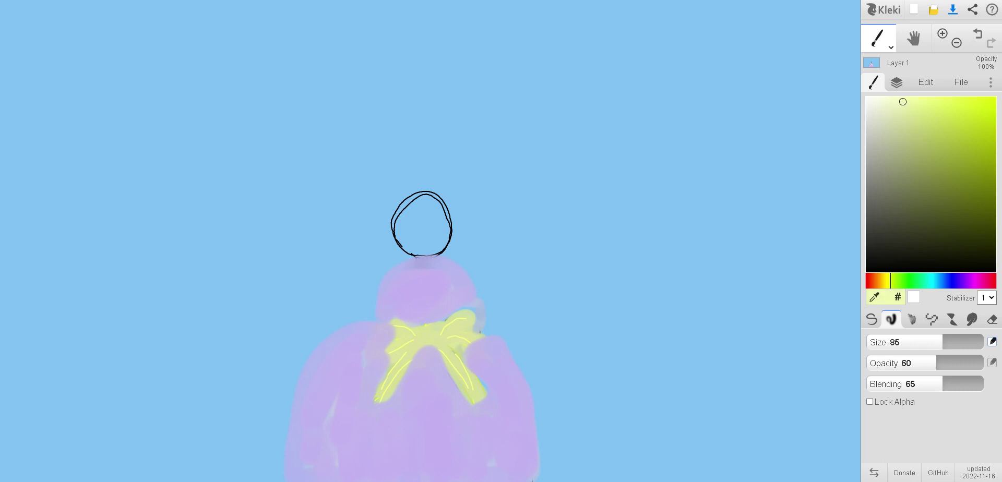
{"action": "left_click_drag", "start_coordinate": [906, 106], "coordinate": [910, 112]}
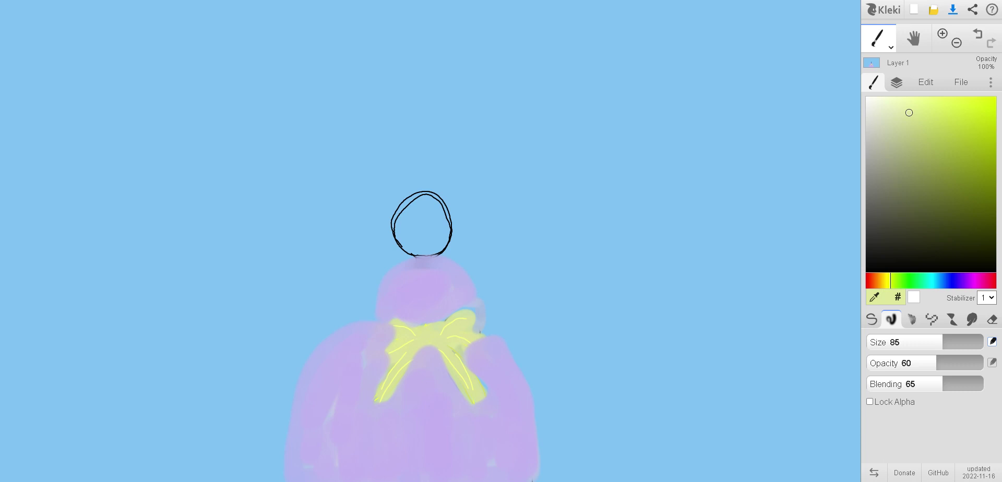
{"action": "mouse_move", "coordinate": [403, 332]}
{"action": "left_mouse_down"}
{"action": "mouse_move", "coordinate": [399, 332]}
{"action": "mouse_move", "coordinate": [379, 358]}
{"action": "mouse_move", "coordinate": [389, 341]}
{"action": "mouse_move", "coordinate": [383, 313]}
{"action": "left_mouse_up"}
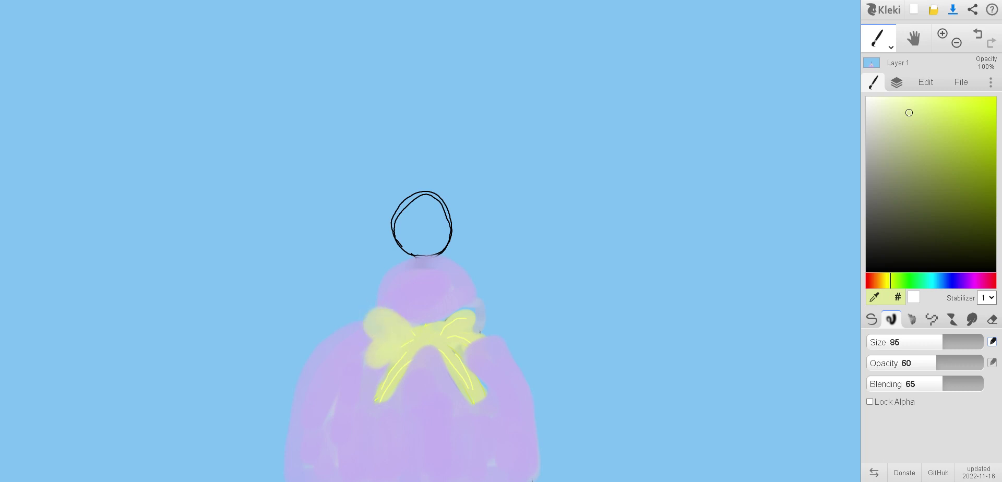
{"action": "mouse_move", "coordinate": [457, 317]}
{"action": "left_mouse_down"}
{"action": "mouse_move", "coordinate": [472, 303]}
{"action": "mouse_move", "coordinate": [461, 326]}
{"action": "mouse_move", "coordinate": [486, 339]}
{"action": "mouse_move", "coordinate": [480, 350]}
{"action": "left_mouse_up"}
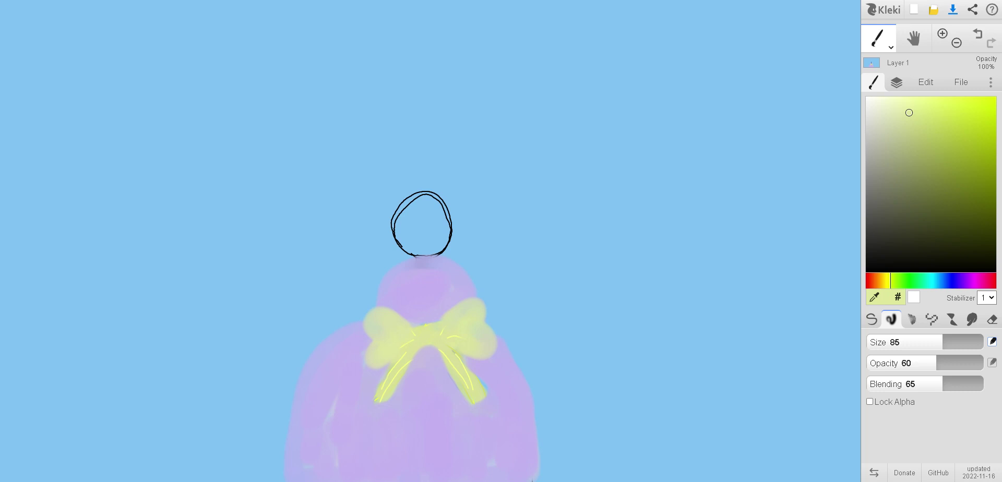
- Choose a light peach skin tone and fill the head oval with the blending brush, covering its black outline
{"action": "left_click_drag", "start_coordinate": [910, 113], "coordinate": [945, 104]}
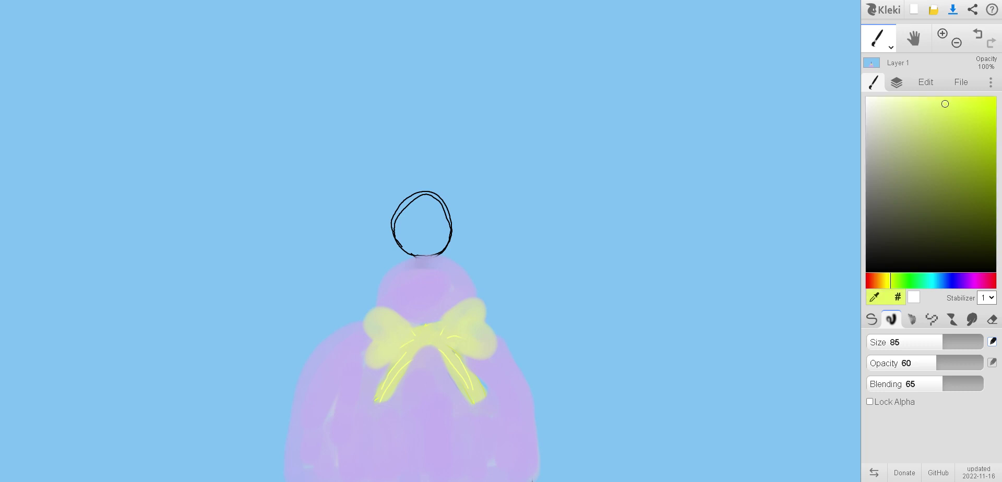
{"action": "left_click", "coordinate": [871, 319]}
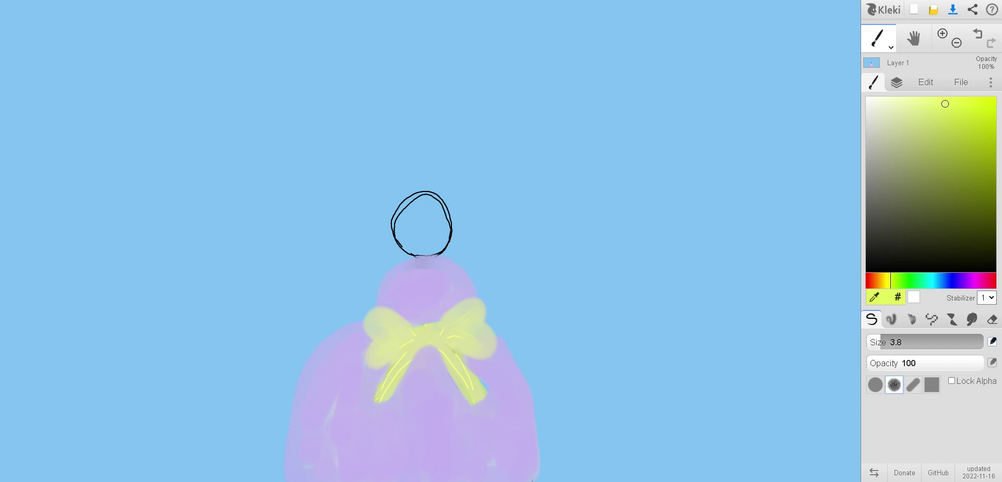
{"action": "left_click", "coordinate": [882, 111]}
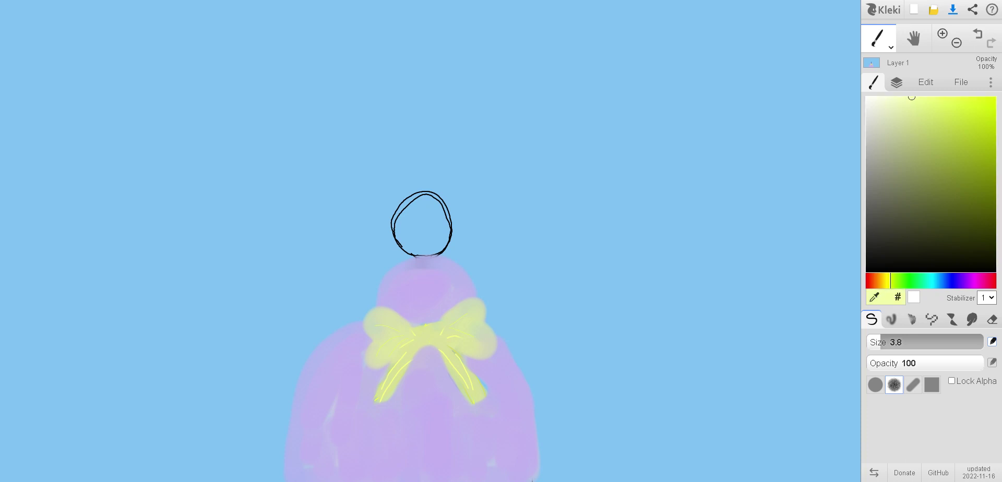
{"action": "mouse_move", "coordinate": [890, 120]}
{"action": "left_mouse_down"}
{"action": "mouse_move", "coordinate": [885, 134]}
{"action": "mouse_move", "coordinate": [868, 106]}
{"action": "mouse_move", "coordinate": [879, 122]}
{"action": "mouse_move", "coordinate": [886, 114]}
{"action": "left_mouse_up"}
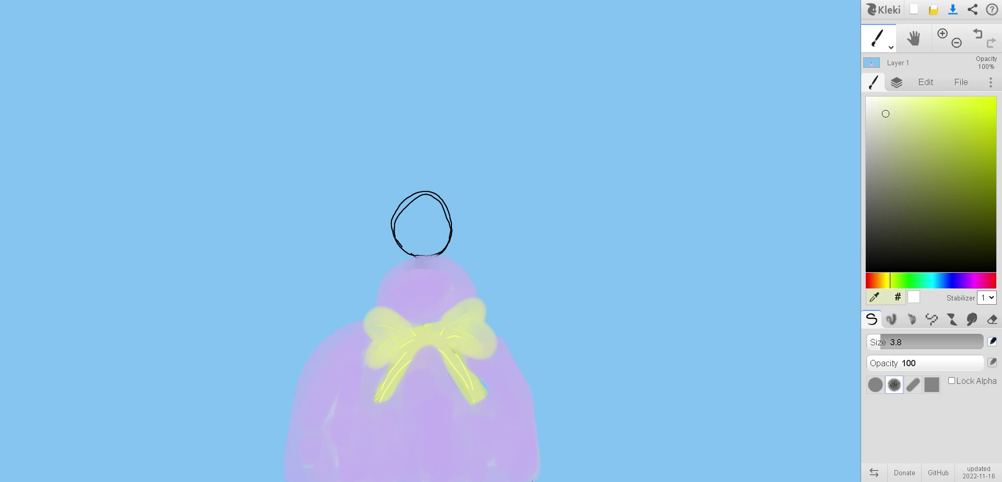
{"action": "left_click_drag", "start_coordinate": [884, 280], "coordinate": [880, 280]}
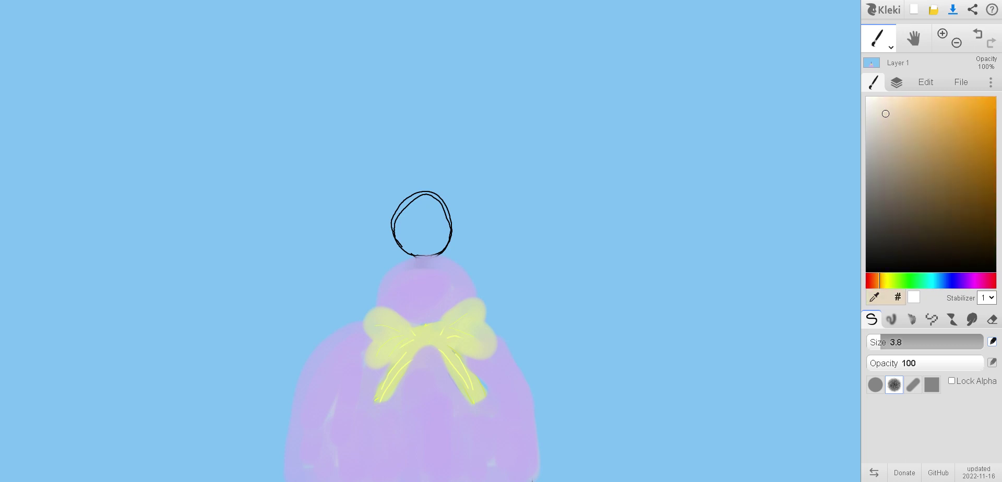
{"action": "left_click_drag", "start_coordinate": [888, 119], "coordinate": [882, 141]}
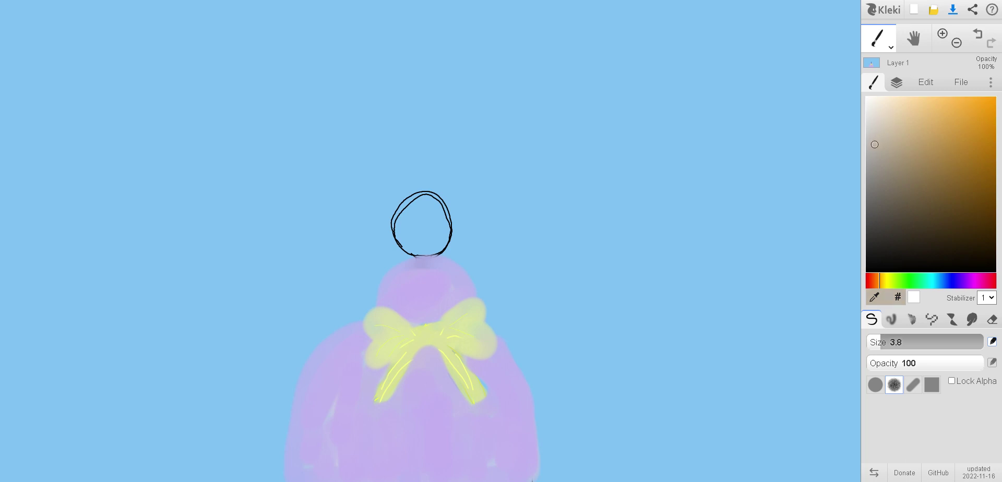
{"action": "left_click_drag", "start_coordinate": [899, 136], "coordinate": [911, 103]}
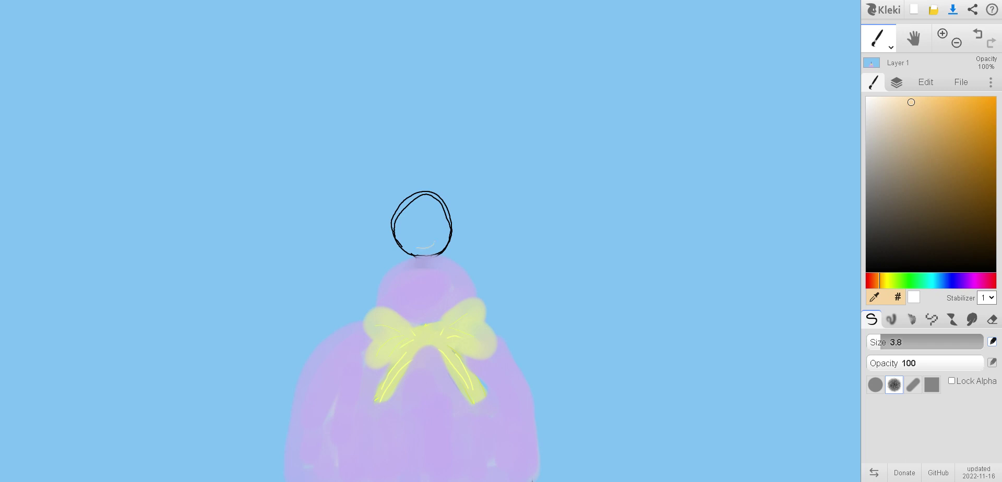
{"action": "left_click", "coordinate": [891, 320]}
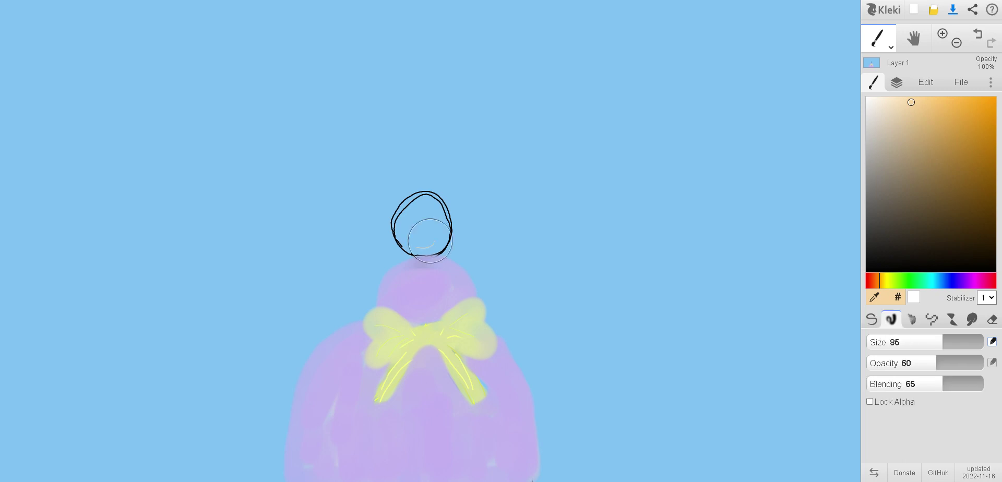
{"action": "mouse_move", "coordinate": [428, 203]}
{"action": "left_mouse_down"}
{"action": "mouse_move", "coordinate": [403, 220]}
{"action": "mouse_move", "coordinate": [407, 241]}
{"action": "mouse_move", "coordinate": [439, 246]}
{"action": "mouse_move", "coordinate": [448, 228]}
{"action": "mouse_move", "coordinate": [435, 196]}
{"action": "mouse_move", "coordinate": [411, 198]}
{"action": "mouse_move", "coordinate": [397, 219]}
{"action": "mouse_move", "coordinate": [402, 242]}
{"action": "mouse_move", "coordinate": [414, 251]}
{"action": "mouse_move", "coordinate": [440, 230]}
{"action": "mouse_move", "coordinate": [423, 207]}
{"action": "mouse_move", "coordinate": [427, 234]}
{"action": "mouse_move", "coordinate": [414, 235]}
{"action": "mouse_move", "coordinate": [416, 217]}
{"action": "mouse_move", "coordinate": [431, 219]}
{"action": "mouse_move", "coordinate": [412, 227]}
{"action": "mouse_move", "coordinate": [431, 252]}
{"action": "mouse_move", "coordinate": [442, 241]}
{"action": "mouse_move", "coordinate": [441, 202]}
{"action": "mouse_move", "coordinate": [415, 193]}
{"action": "mouse_move", "coordinate": [398, 219]}
{"action": "mouse_move", "coordinate": [421, 256]}
{"action": "left_mouse_up"}
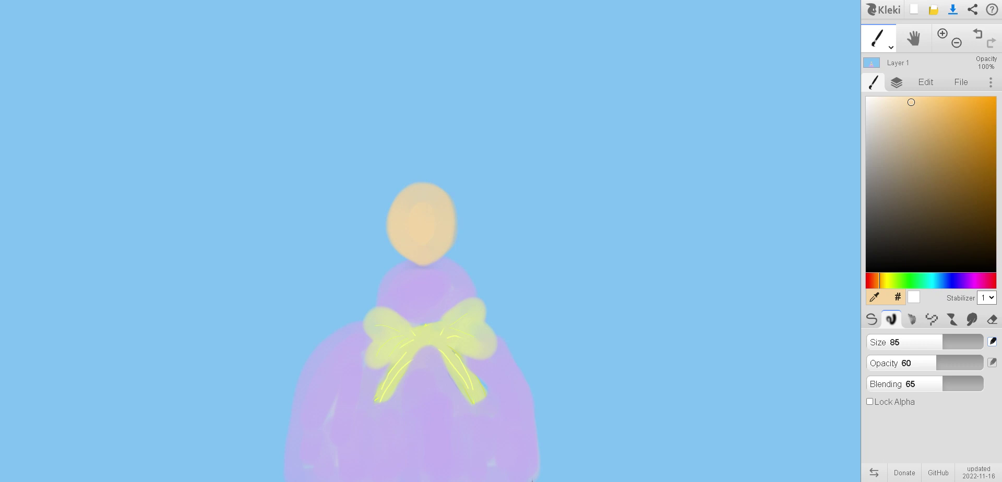
- Choose a dark brown and paint hair over the whole head, sweeping down past the left shoulder, with the blending brush at size 85
{"action": "left_click", "coordinate": [912, 319]}
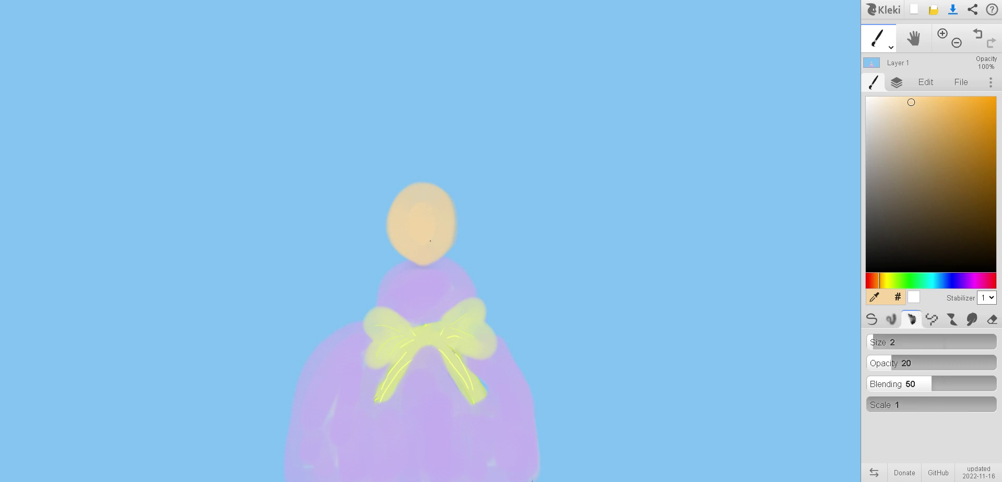
{"action": "left_click", "coordinate": [872, 319]}
{"action": "left_click", "coordinate": [912, 319]}
{"action": "left_click", "coordinate": [892, 319]}
{"action": "left_click", "coordinate": [964, 247]}
{"action": "mouse_move", "coordinate": [964, 247]}
{"action": "left_mouse_down"}
{"action": "mouse_move", "coordinate": [974, 247]}
{"action": "mouse_move", "coordinate": [978, 202]}
{"action": "mouse_move", "coordinate": [964, 199]}
{"action": "left_mouse_up"}
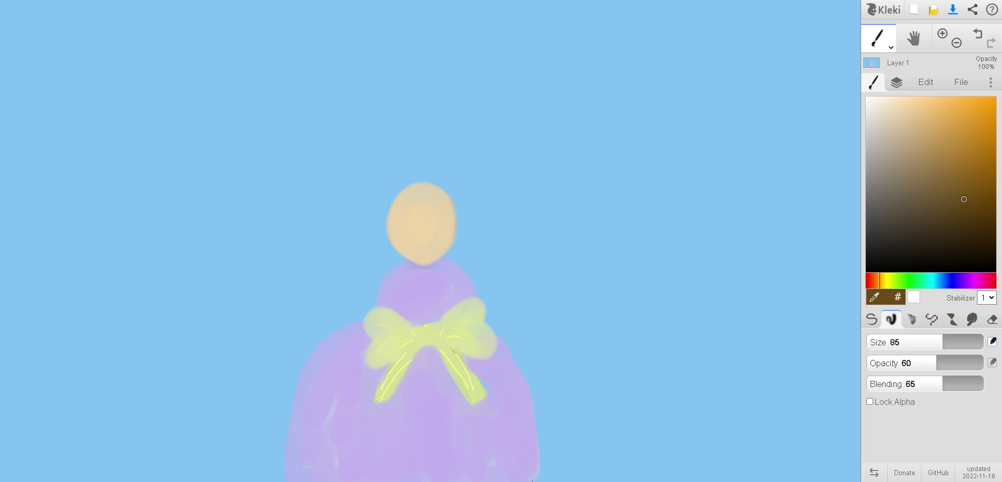
{"action": "mouse_move", "coordinate": [443, 190]}
{"action": "left_mouse_down"}
{"action": "mouse_move", "coordinate": [398, 203]}
{"action": "mouse_move", "coordinate": [397, 240]}
{"action": "mouse_move", "coordinate": [369, 275]}
{"action": "left_mouse_up"}
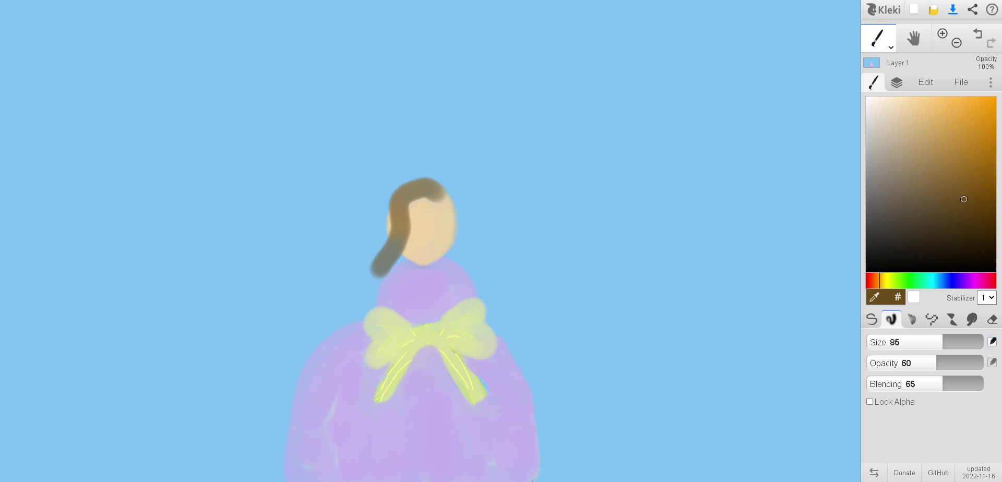
{"action": "mouse_move", "coordinate": [399, 201]}
{"action": "left_mouse_down"}
{"action": "mouse_move", "coordinate": [374, 228]}
{"action": "mouse_move", "coordinate": [369, 274]}
{"action": "left_mouse_up"}
{"action": "mouse_move", "coordinate": [448, 203]}
{"action": "left_mouse_down"}
{"action": "mouse_move", "coordinate": [430, 262]}
{"action": "mouse_move", "coordinate": [361, 287]}
{"action": "left_mouse_up"}
{"action": "mouse_move", "coordinate": [412, 201]}
{"action": "left_mouse_down"}
{"action": "mouse_move", "coordinate": [396, 269]}
{"action": "mouse_move", "coordinate": [433, 214]}
{"action": "mouse_move", "coordinate": [417, 250]}
{"action": "mouse_move", "coordinate": [385, 274]}
{"action": "mouse_move", "coordinate": [434, 219]}
{"action": "mouse_move", "coordinate": [412, 271]}
{"action": "mouse_move", "coordinate": [381, 214]}
{"action": "mouse_move", "coordinate": [370, 284]}
{"action": "mouse_move", "coordinate": [415, 183]}
{"action": "mouse_move", "coordinate": [459, 197]}
{"action": "mouse_move", "coordinate": [414, 273]}
{"action": "mouse_move", "coordinate": [359, 298]}
{"action": "mouse_move", "coordinate": [368, 303]}
{"action": "left_mouse_up"}
{"action": "mouse_move", "coordinate": [398, 235]}
{"action": "left_mouse_down"}
{"action": "mouse_move", "coordinate": [390, 219]}
{"action": "mouse_move", "coordinate": [380, 257]}
{"action": "mouse_move", "coordinate": [360, 279]}
{"action": "left_mouse_up"}
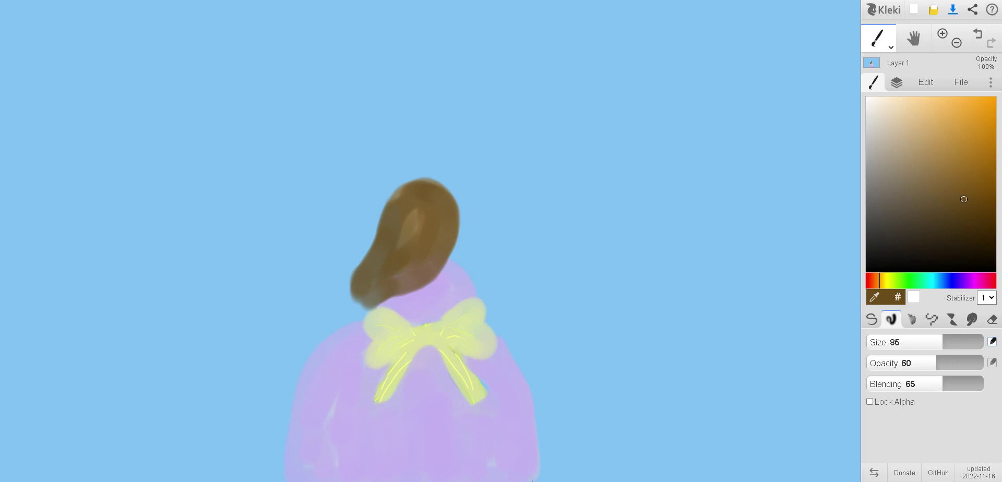
- Shade the hair with strokes of a warmer brown, overlaid with deeper brown strands down to the tips
{"action": "left_click_drag", "start_coordinate": [964, 199], "coordinate": [979, 174]}
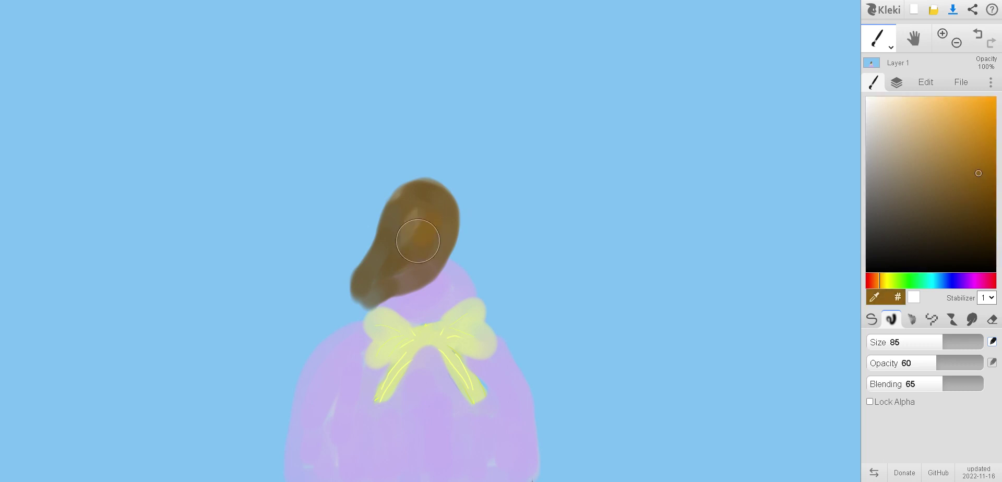
{"action": "mouse_move", "coordinate": [417, 239]}
{"action": "left_mouse_down"}
{"action": "mouse_move", "coordinate": [390, 267]}
{"action": "mouse_move", "coordinate": [419, 200]}
{"action": "mouse_move", "coordinate": [383, 253]}
{"action": "mouse_move", "coordinate": [439, 232]}
{"action": "mouse_move", "coordinate": [413, 274]}
{"action": "left_mouse_up"}
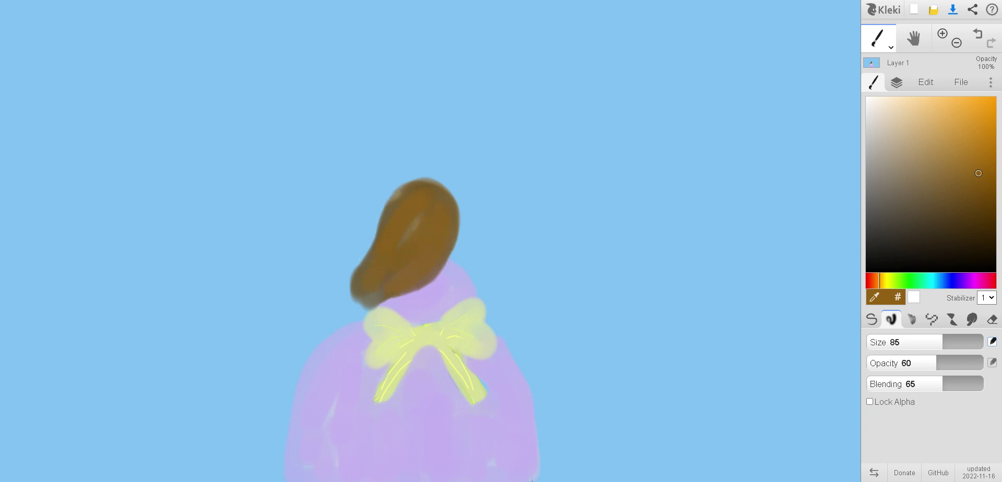
{"action": "left_click_drag", "start_coordinate": [979, 174], "coordinate": [981, 210]}
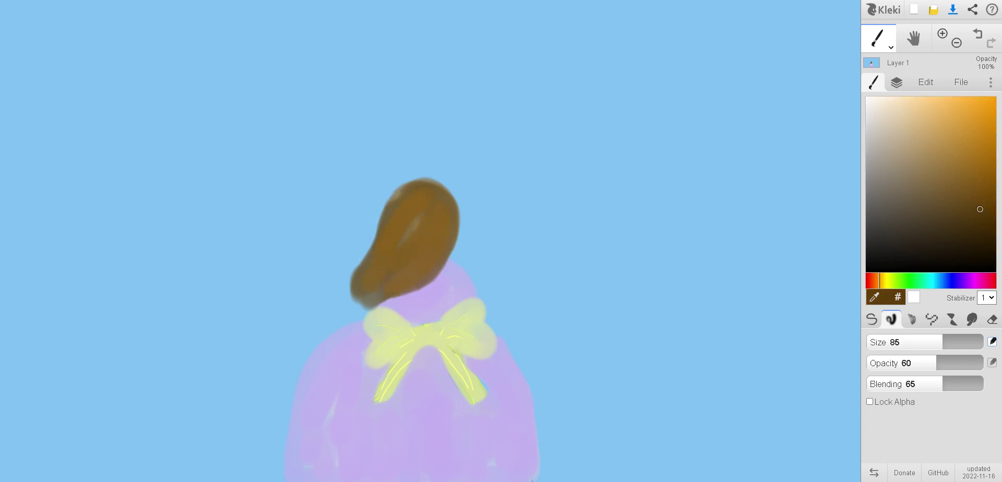
{"action": "mouse_move", "coordinate": [423, 204]}
{"action": "left_mouse_down"}
{"action": "mouse_move", "coordinate": [381, 277]}
{"action": "mouse_move", "coordinate": [365, 261]}
{"action": "left_mouse_up"}
{"action": "left_click_drag", "start_coordinate": [402, 224], "coordinate": [361, 303]}
{"action": "left_click_drag", "start_coordinate": [441, 196], "coordinate": [377, 297]}
{"action": "left_click", "coordinate": [406, 198]}
{"action": "left_click_drag", "start_coordinate": [431, 220], "coordinate": [407, 269]}
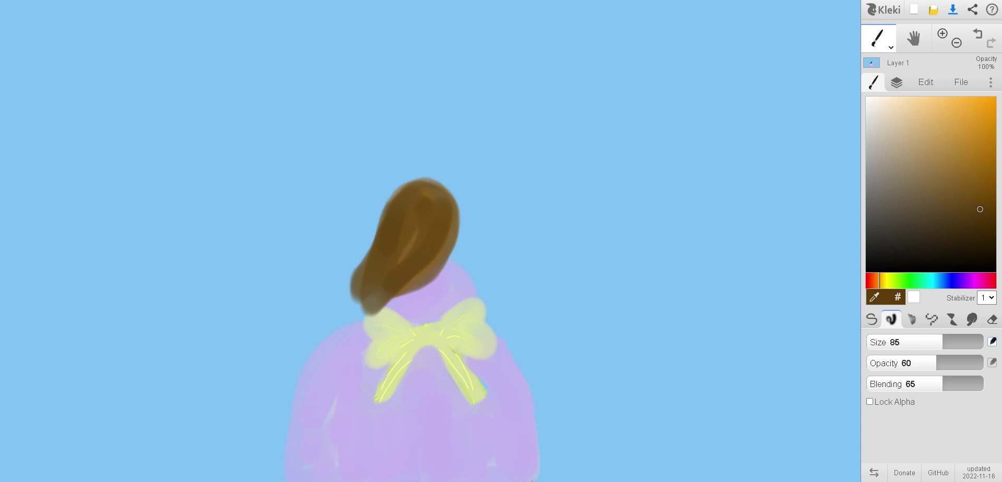
- Choose a light purple and draw a thin headband with a small bow across the hair using the Pen brush at size 3.8
{"action": "left_click", "coordinate": [962, 280]}
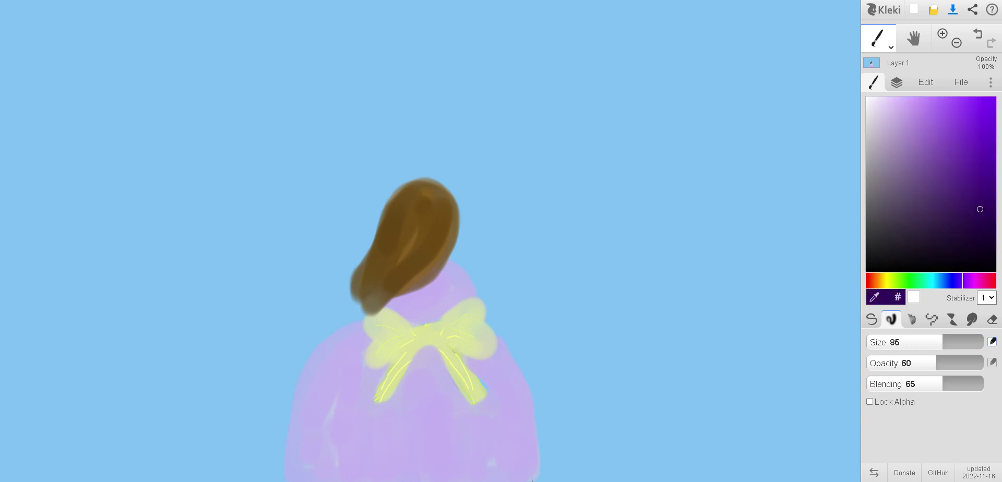
{"action": "left_click_drag", "start_coordinate": [962, 280], "coordinate": [967, 280]}
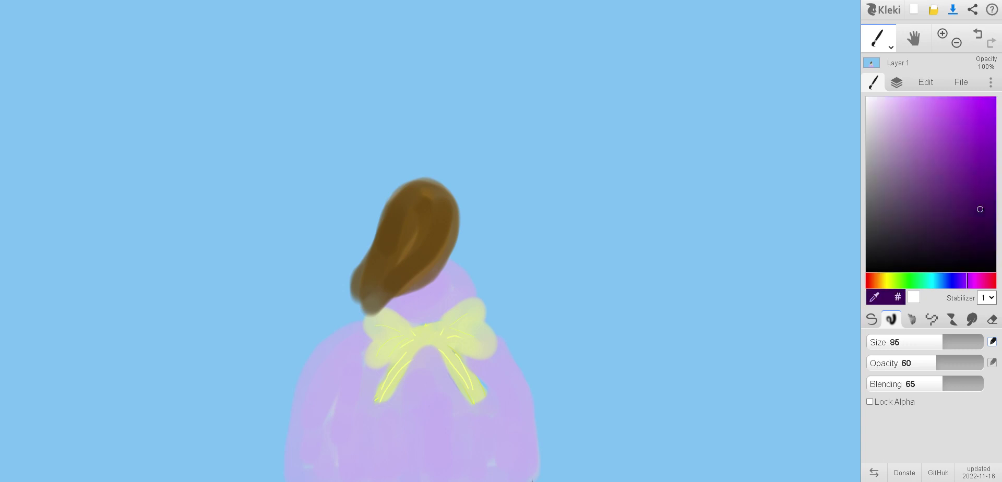
{"action": "left_click", "coordinate": [895, 113]}
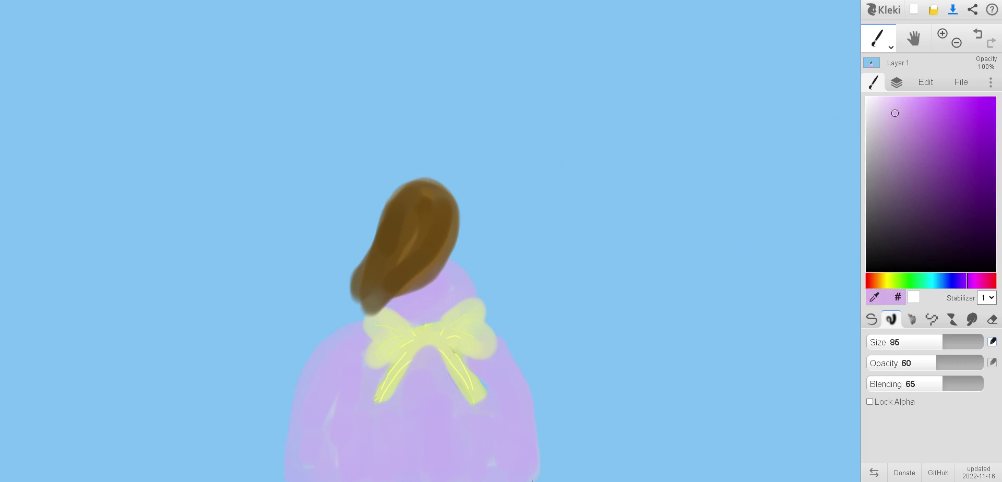
{"action": "mouse_move", "coordinate": [895, 113]}
{"action": "left_mouse_down"}
{"action": "mouse_move", "coordinate": [901, 121]}
{"action": "mouse_move", "coordinate": [908, 110]}
{"action": "left_mouse_up"}
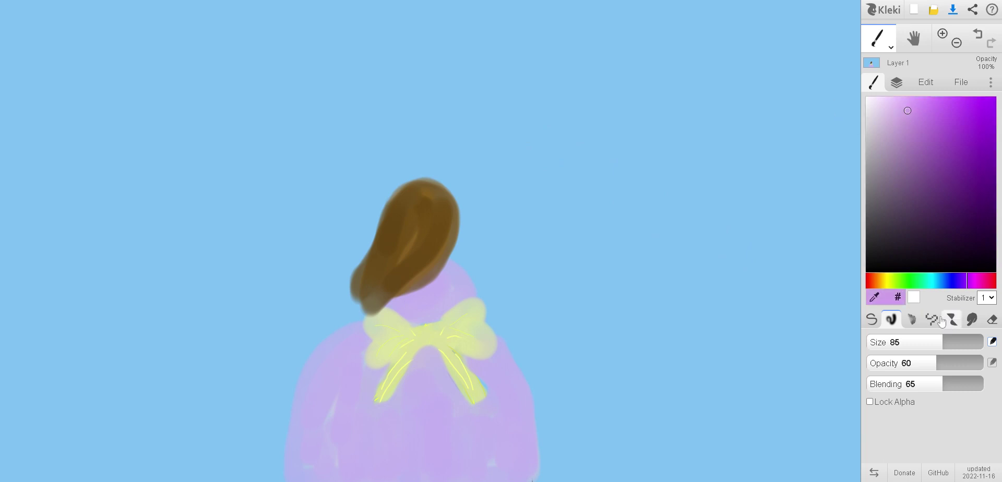
{"action": "left_click", "coordinate": [867, 322]}
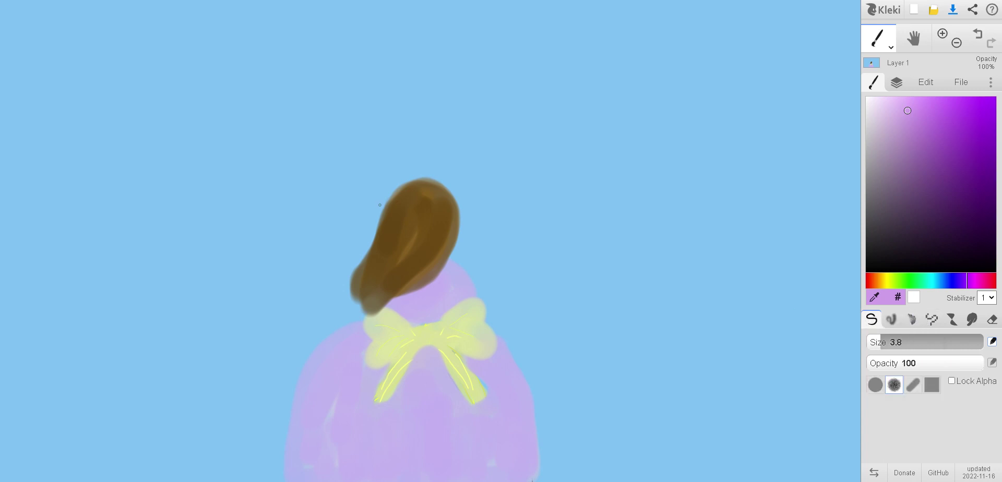
{"action": "mouse_move", "coordinate": [391, 210]}
{"action": "left_mouse_down"}
{"action": "mouse_move", "coordinate": [429, 197]}
{"action": "mouse_move", "coordinate": [457, 216]}
{"action": "left_mouse_up"}
- Choose a warm brown and paint over the hair and its purple headband with the blending brush at size 85
{"action": "left_click", "coordinate": [911, 319]}
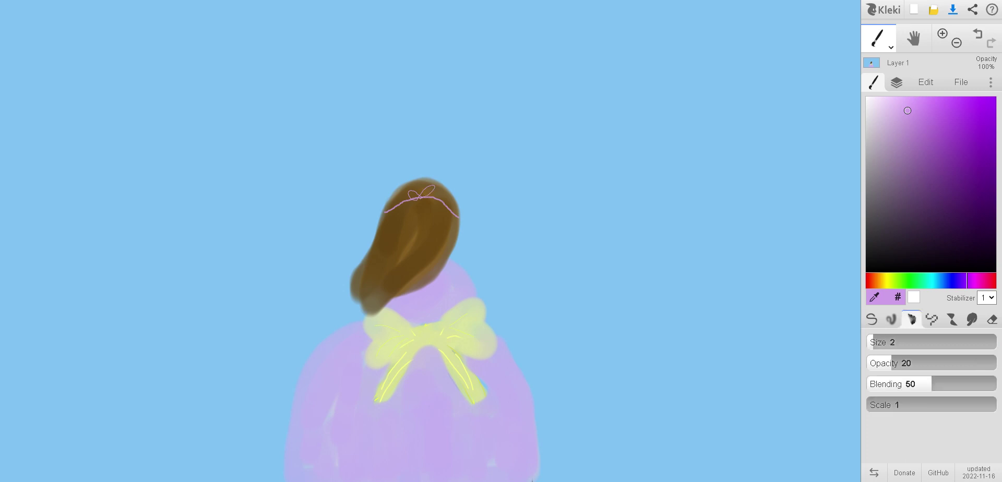
{"action": "left_click", "coordinate": [891, 319]}
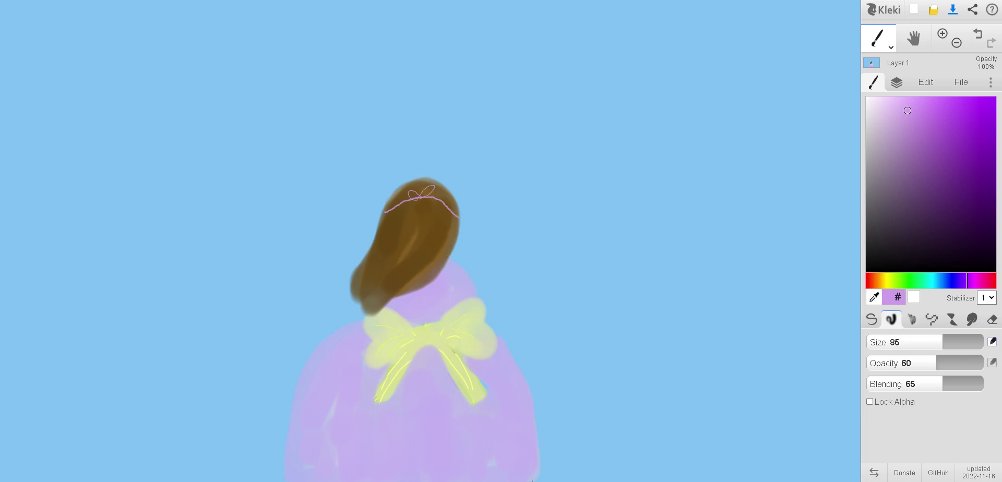
{"action": "left_click_drag", "start_coordinate": [896, 280], "coordinate": [881, 280]}
{"action": "left_click", "coordinate": [902, 106]}
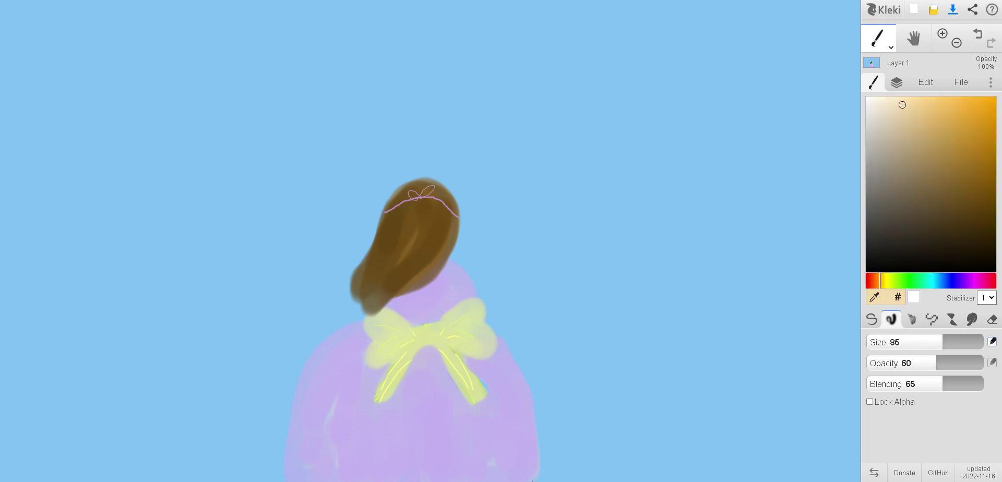
{"action": "left_click", "coordinate": [900, 112]}
{"action": "mouse_move", "coordinate": [901, 111]}
{"action": "left_mouse_down"}
{"action": "mouse_move", "coordinate": [933, 125]}
{"action": "mouse_move", "coordinate": [977, 172]}
{"action": "mouse_move", "coordinate": [978, 215]}
{"action": "mouse_move", "coordinate": [978, 167]}
{"action": "left_mouse_up"}
{"action": "mouse_move", "coordinate": [424, 194]}
{"action": "left_mouse_down"}
{"action": "mouse_move", "coordinate": [386, 242]}
{"action": "mouse_move", "coordinate": [383, 263]}
{"action": "left_mouse_up"}
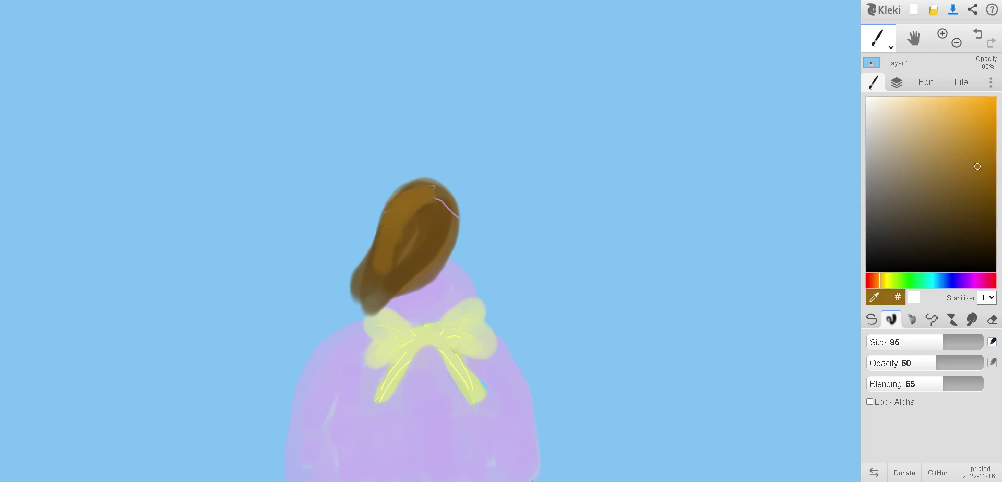
{"action": "left_click", "coordinate": [428, 192]}
{"action": "mouse_move", "coordinate": [440, 196]}
{"action": "left_mouse_down"}
{"action": "mouse_move", "coordinate": [437, 245]}
{"action": "mouse_move", "coordinate": [381, 289]}
{"action": "mouse_move", "coordinate": [404, 230]}
{"action": "left_mouse_up"}
- Choose dark brown shades and darken the hair from the crown down to the tips
{"action": "mouse_move", "coordinate": [978, 167]}
{"action": "left_mouse_down"}
{"action": "mouse_move", "coordinate": [971, 230]}
{"action": "mouse_move", "coordinate": [981, 180]}
{"action": "mouse_move", "coordinate": [968, 192]}
{"action": "mouse_move", "coordinate": [975, 219]}
{"action": "left_mouse_up"}
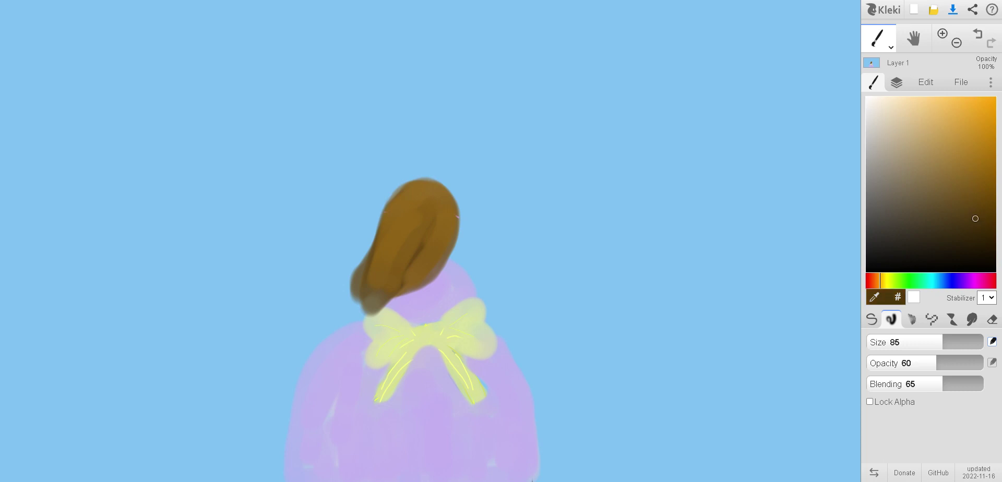
{"action": "mouse_move", "coordinate": [410, 224]}
{"action": "left_mouse_down"}
{"action": "mouse_move", "coordinate": [379, 279]}
{"action": "mouse_move", "coordinate": [402, 214]}
{"action": "mouse_move", "coordinate": [413, 245]}
{"action": "mouse_move", "coordinate": [412, 188]}
{"action": "mouse_move", "coordinate": [443, 251]}
{"action": "mouse_move", "coordinate": [381, 302]}
{"action": "mouse_move", "coordinate": [414, 219]}
{"action": "mouse_move", "coordinate": [376, 275]}
{"action": "mouse_move", "coordinate": [384, 240]}
{"action": "left_mouse_up"}
{"action": "left_click", "coordinate": [956, 205]}
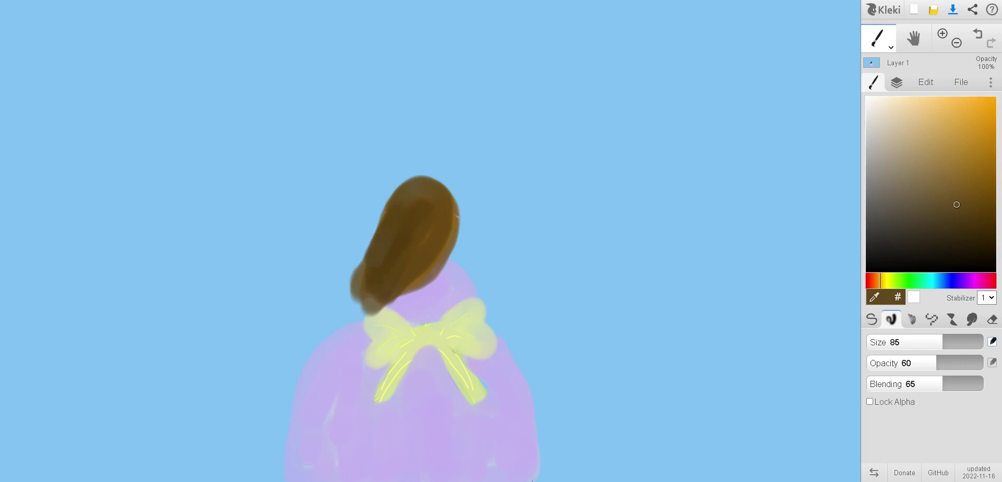
{"action": "mouse_move", "coordinate": [380, 283]}
{"action": "left_mouse_down"}
{"action": "mouse_move", "coordinate": [407, 213]}
{"action": "mouse_move", "coordinate": [417, 247]}
{"action": "mouse_move", "coordinate": [365, 287]}
{"action": "left_mouse_up"}
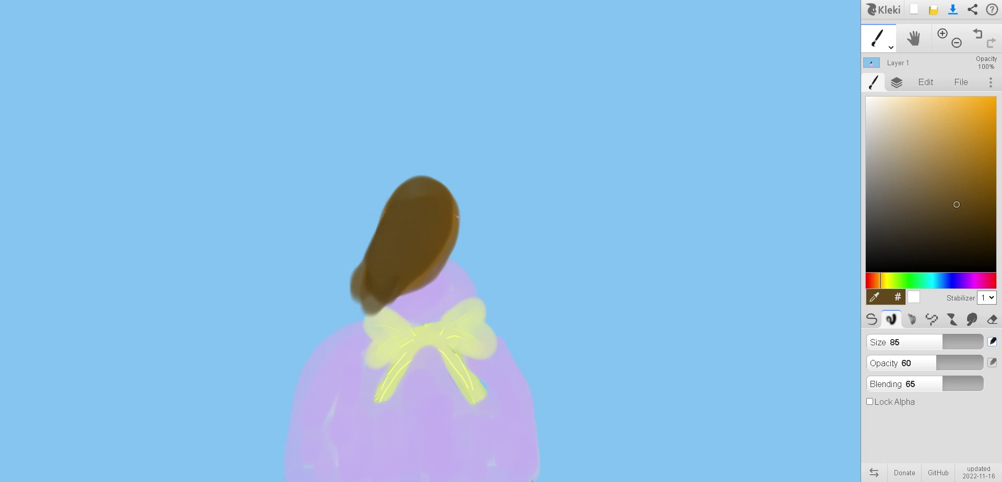
- Choose a medium brown and blend strokes of it through the middle of the hair
{"action": "left_click", "coordinate": [969, 210]}
{"action": "left_click", "coordinate": [979, 216]}
{"action": "left_click", "coordinate": [977, 188]}
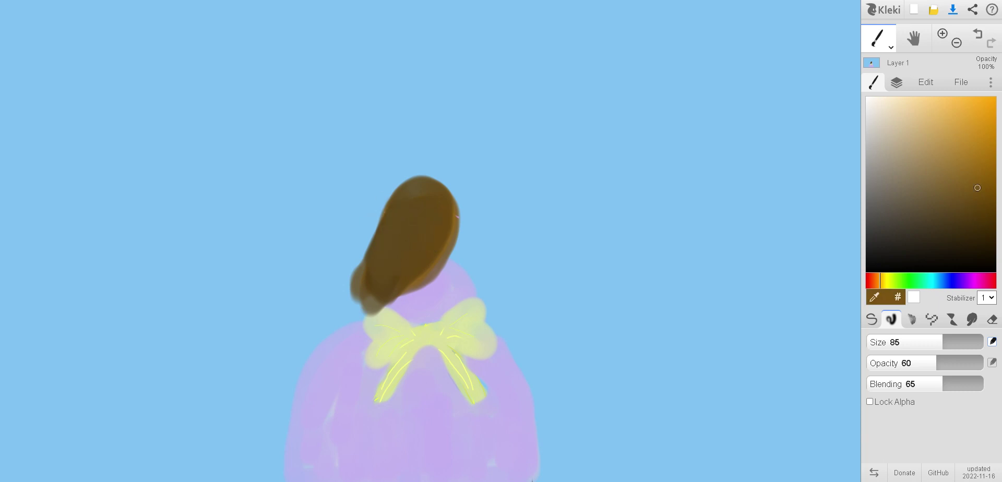
{"action": "left_click_drag", "start_coordinate": [430, 215], "coordinate": [391, 282]}
- Choose a dark brown and draw fine strands over the hair and loose wisps along its edges with the size 2 brush
{"action": "left_click_drag", "start_coordinate": [978, 188], "coordinate": [974, 215]}
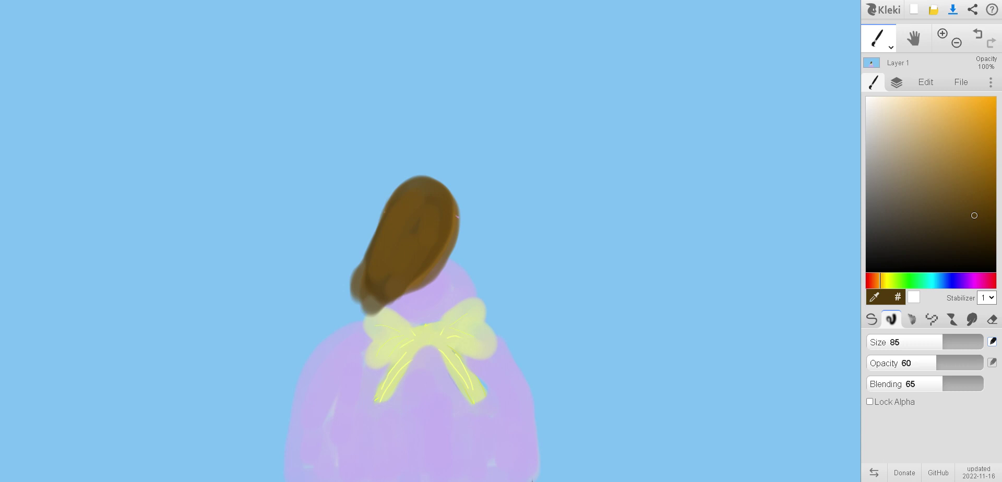
{"action": "left_click", "coordinate": [872, 320]}
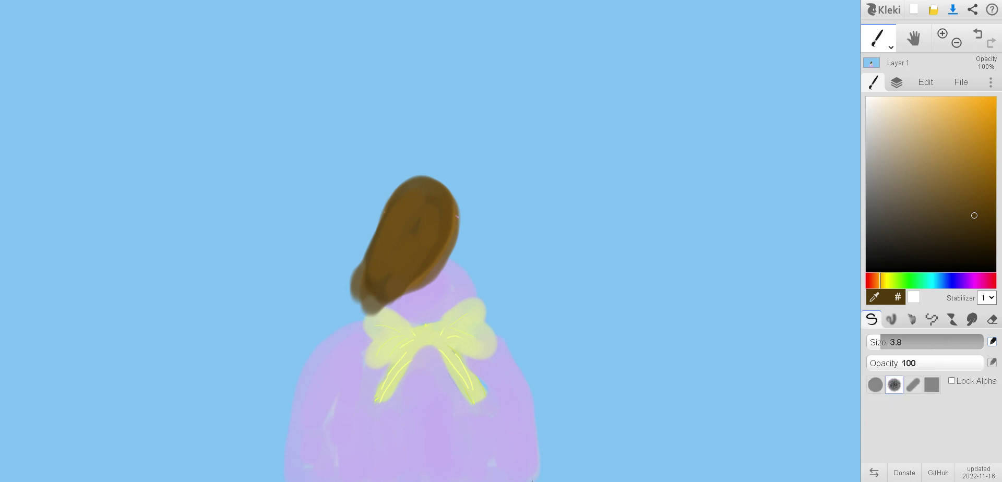
{"action": "left_click", "coordinate": [912, 319]}
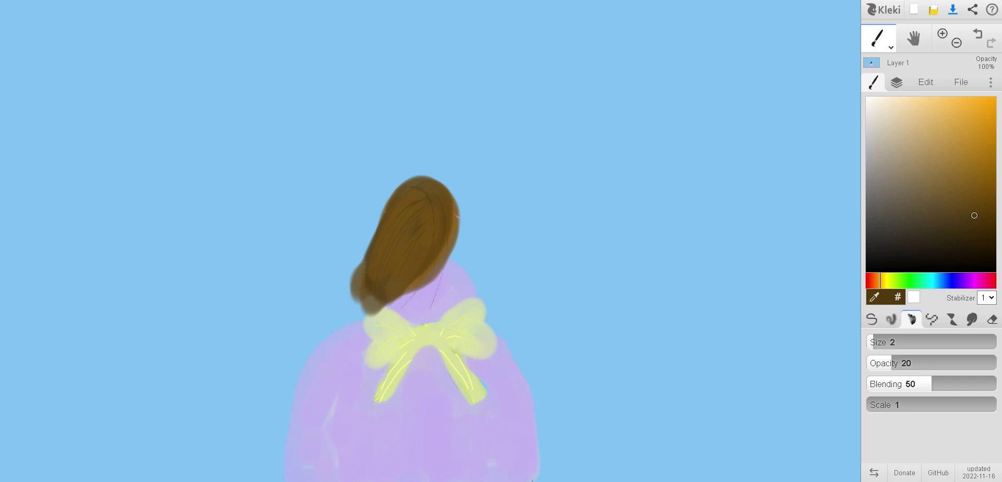
{"action": "left_click_drag", "start_coordinate": [376, 223], "coordinate": [365, 240]}
{"action": "left_click_drag", "start_coordinate": [355, 317], "coordinate": [359, 302]}
- Choose white and paint five vertical fence posts to the right of the figure with the blending brush at size 85
{"action": "mouse_move", "coordinate": [975, 215]}
{"action": "left_mouse_down"}
{"action": "mouse_move", "coordinate": [878, 123]}
{"action": "mouse_move", "coordinate": [868, 98]}
{"action": "left_mouse_up"}
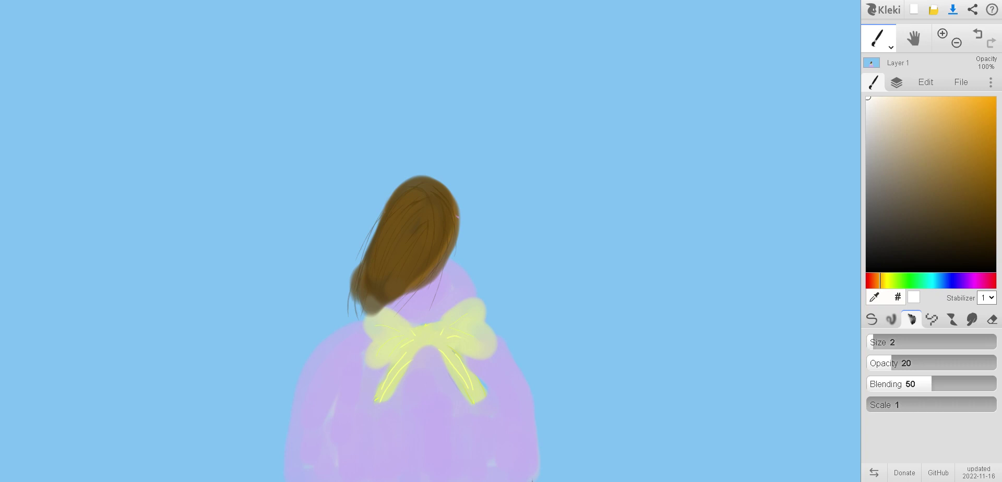
{"action": "left_click", "coordinate": [892, 319]}
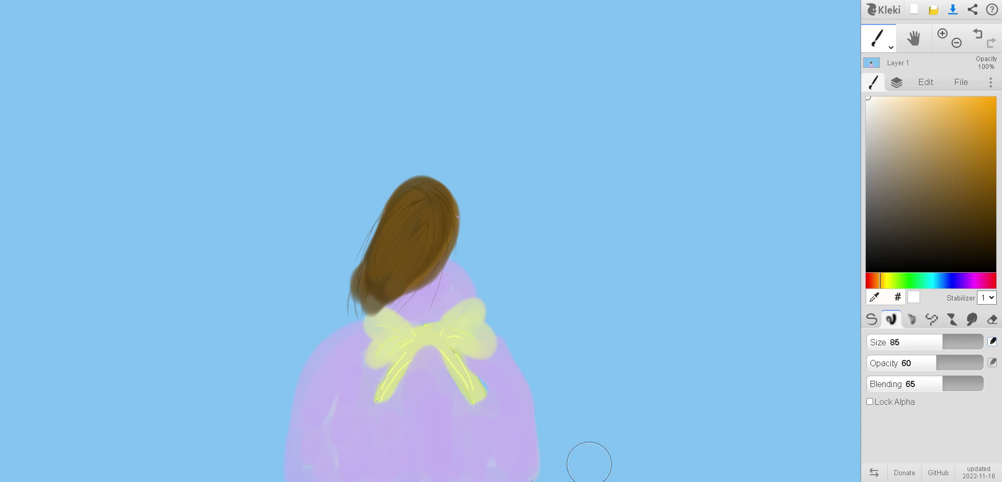
{"action": "mouse_move", "coordinate": [588, 313]}
{"action": "left_mouse_down"}
{"action": "mouse_move", "coordinate": [587, 461]}
{"action": "mouse_move", "coordinate": [585, 304]}
{"action": "mouse_move", "coordinate": [584, 480]}
{"action": "left_mouse_up"}
{"action": "mouse_move", "coordinate": [675, 299]}
{"action": "left_mouse_down"}
{"action": "mouse_move", "coordinate": [671, 474]}
{"action": "mouse_move", "coordinate": [673, 296]}
{"action": "left_mouse_up"}
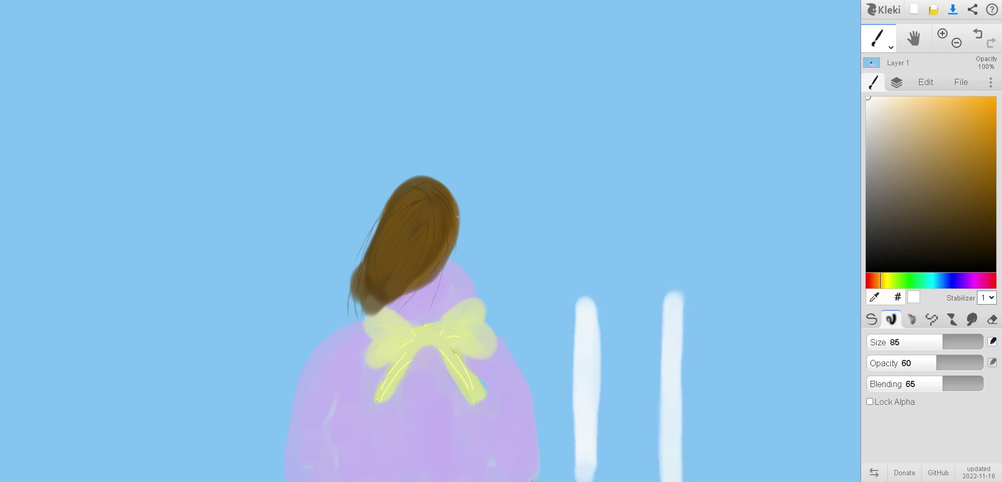
{"action": "mouse_move", "coordinate": [752, 293]}
{"action": "left_mouse_down"}
{"action": "mouse_move", "coordinate": [745, 473]}
{"action": "mouse_move", "coordinate": [752, 320]}
{"action": "left_mouse_up"}
{"action": "mouse_move", "coordinate": [829, 298]}
{"action": "left_mouse_down"}
{"action": "mouse_move", "coordinate": [827, 469]}
{"action": "mouse_move", "coordinate": [828, 302]}
{"action": "left_mouse_up"}
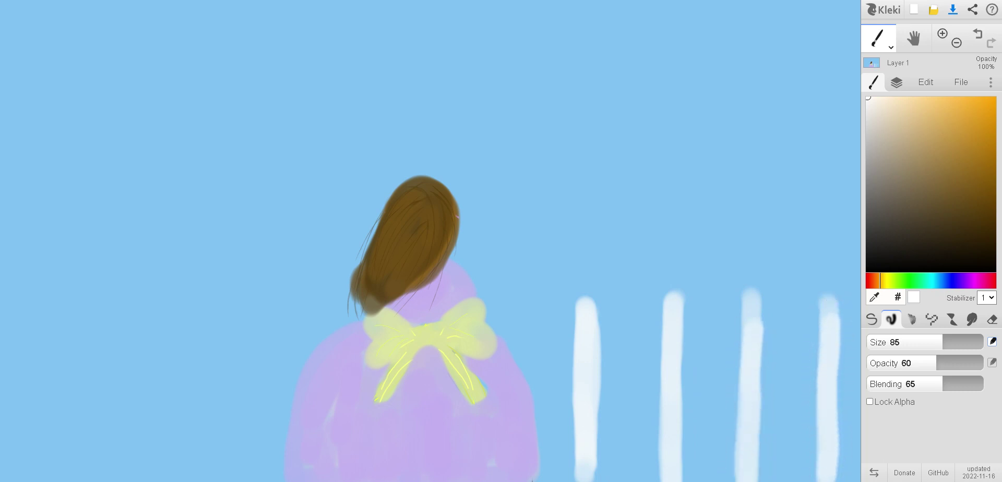
{"action": "left_click_drag", "start_coordinate": [518, 295], "coordinate": [516, 353]}
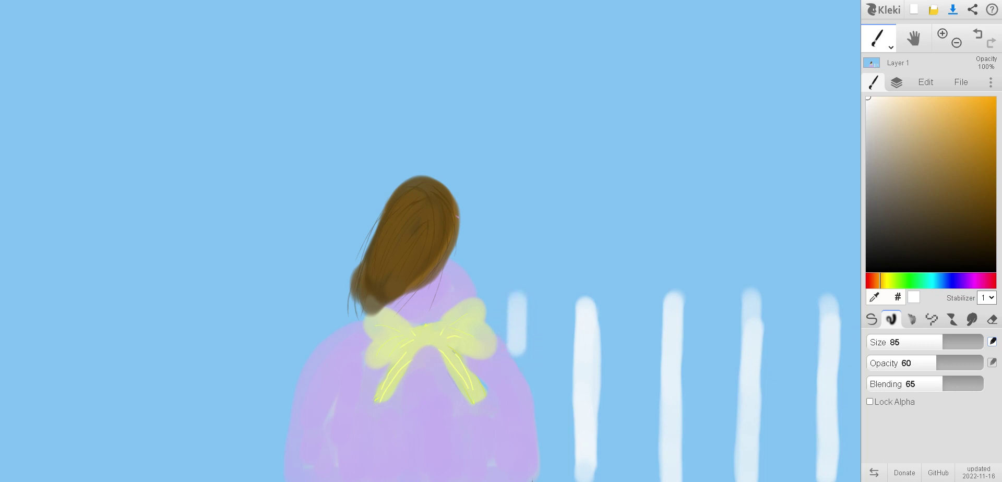
- Paint five white vertical fence posts to the left of the figure, with a short one beside the hair
{"action": "left_click_drag", "start_coordinate": [332, 276], "coordinate": [330, 329]}
{"action": "left_click_drag", "start_coordinate": [273, 292], "coordinate": [264, 481]}
{"action": "left_click_drag", "start_coordinate": [198, 297], "coordinate": [178, 476]}
{"action": "mouse_move", "coordinate": [123, 296]}
{"action": "left_mouse_down"}
{"action": "mouse_move", "coordinate": [105, 471]}
{"action": "mouse_move", "coordinate": [95, 481]}
{"action": "left_mouse_up"}
{"action": "left_click_drag", "start_coordinate": [60, 308], "coordinate": [32, 479]}
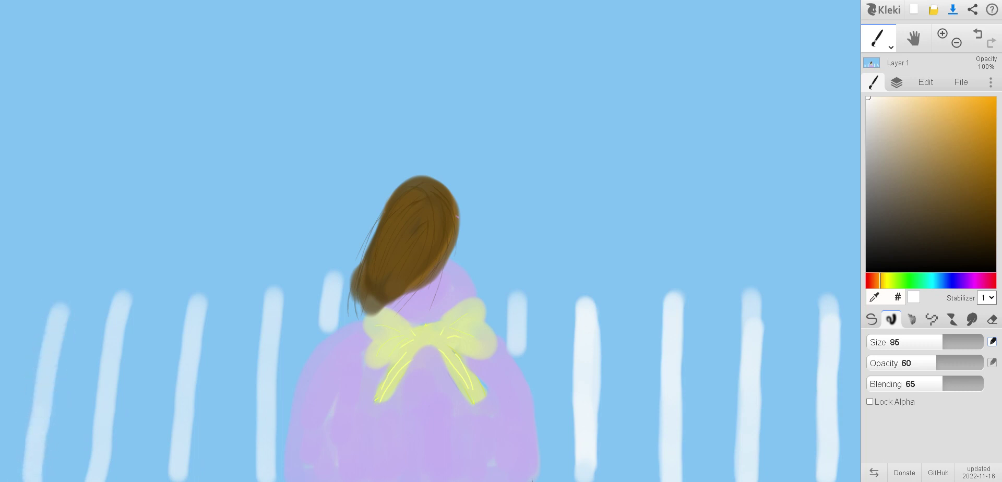
- Paint two white horizontal rails across the fence posts on each side of the figure
{"action": "left_click_drag", "start_coordinate": [9, 359], "coordinate": [307, 359]}
{"action": "mouse_move", "coordinate": [11, 429]}
{"action": "left_mouse_down"}
{"action": "mouse_move", "coordinate": [177, 421]}
{"action": "mouse_move", "coordinate": [292, 431]}
{"action": "left_mouse_up"}
{"action": "left_click_drag", "start_coordinate": [520, 352], "coordinate": [859, 359]}
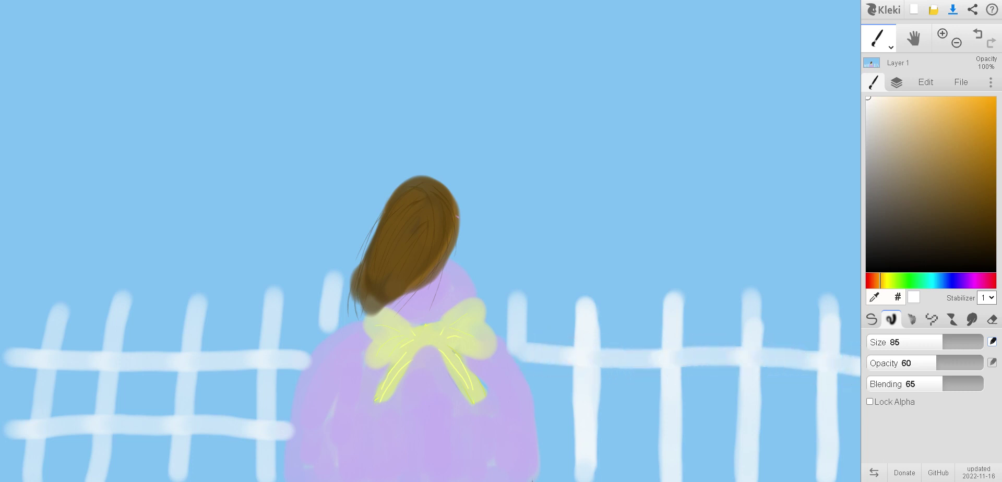
{"action": "left_click_drag", "start_coordinate": [535, 415], "coordinate": [861, 424]}
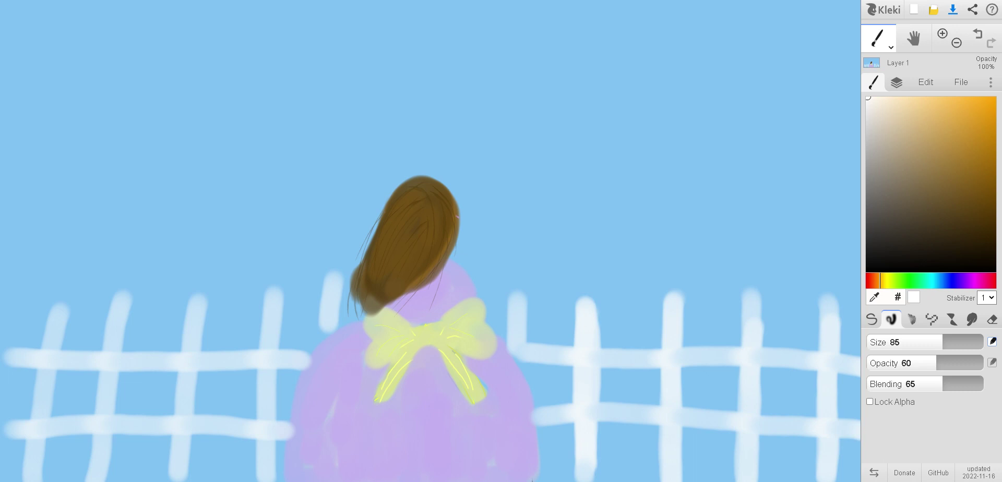
- Choose near-black and paint a wide, flat hat over the top of the head with the blending brush
{"action": "left_click_drag", "start_coordinate": [978, 263], "coordinate": [990, 268]}
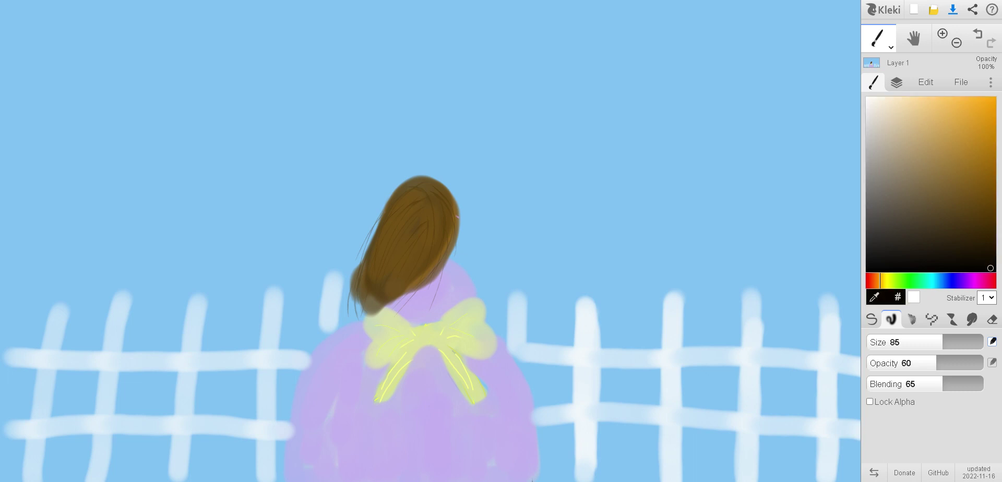
{"action": "mouse_move", "coordinate": [389, 193]}
{"action": "left_mouse_down"}
{"action": "mouse_move", "coordinate": [443, 191]}
{"action": "mouse_move", "coordinate": [418, 184]}
{"action": "mouse_move", "coordinate": [394, 193]}
{"action": "mouse_move", "coordinate": [459, 196]}
{"action": "mouse_move", "coordinate": [447, 201]}
{"action": "left_mouse_up"}
{"action": "mouse_move", "coordinate": [397, 185]}
{"action": "left_mouse_down"}
{"action": "mouse_move", "coordinate": [375, 176]}
{"action": "mouse_move", "coordinate": [459, 176]}
{"action": "mouse_move", "coordinate": [477, 185]}
{"action": "mouse_move", "coordinate": [461, 194]}
{"action": "mouse_move", "coordinate": [370, 183]}
{"action": "mouse_move", "coordinate": [410, 173]}
{"action": "mouse_move", "coordinate": [461, 176]}
{"action": "mouse_move", "coordinate": [468, 186]}
{"action": "mouse_move", "coordinate": [430, 191]}
{"action": "left_mouse_up"}
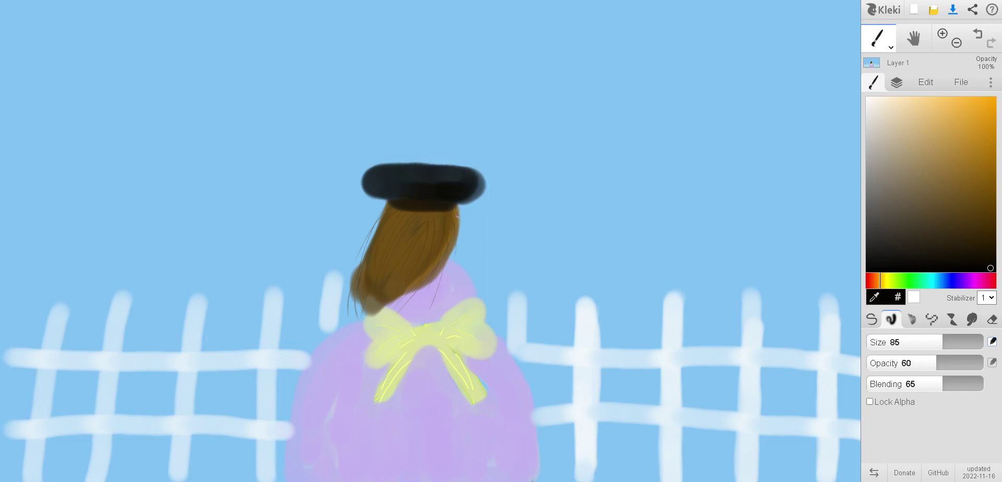
- Choose a muted yellow and draw a small ornament on the left edge of the hair below the hat with the Pen brush
{"action": "left_click", "coordinate": [897, 297]}
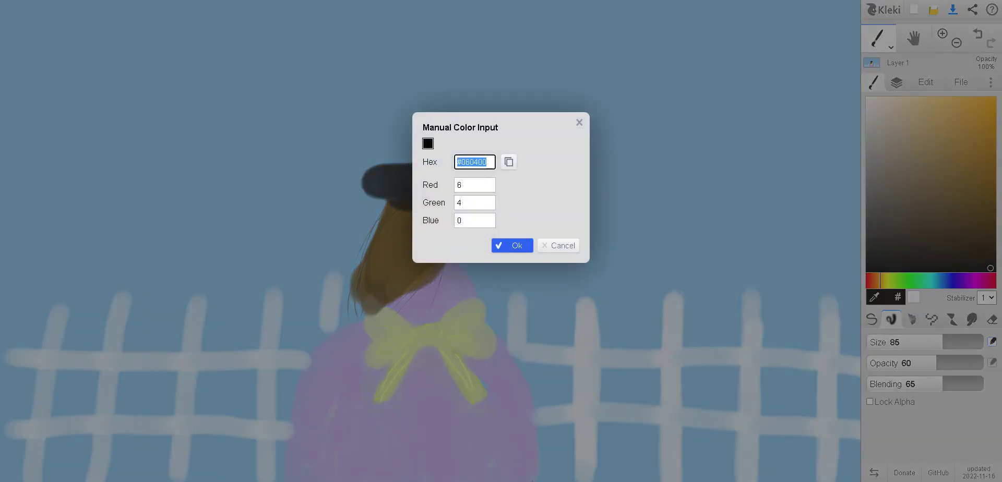
{"action": "key", "text": "Escape"}
{"action": "left_click", "coordinate": [887, 281]}
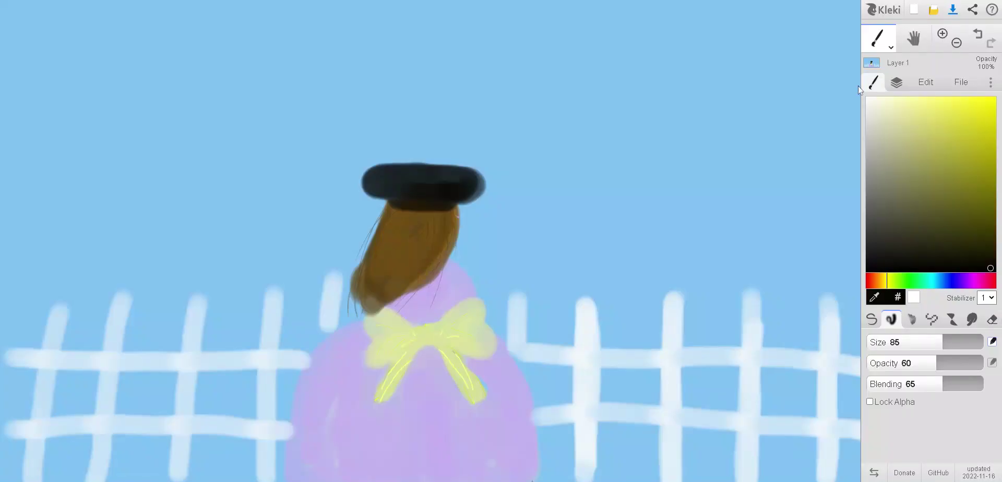
{"action": "left_click", "coordinate": [917, 112]}
{"action": "left_click", "coordinate": [912, 124]}
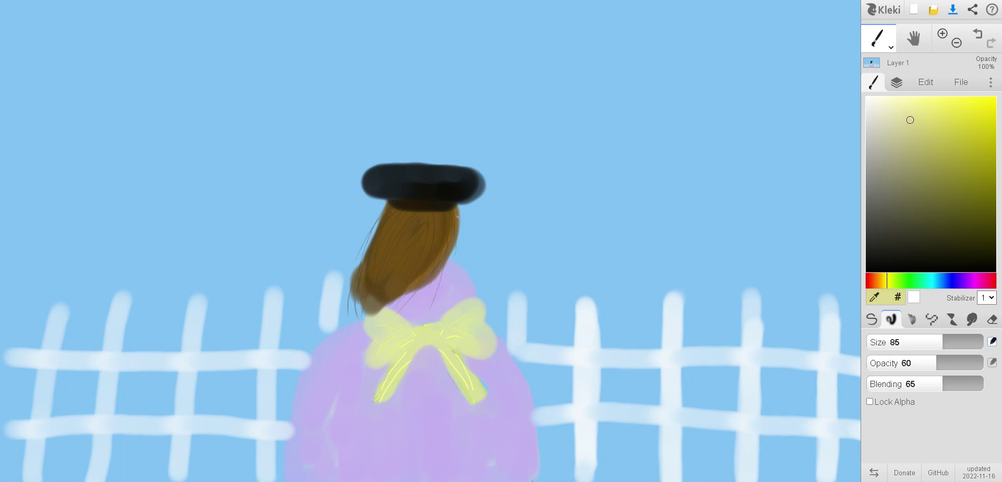
{"action": "left_click", "coordinate": [895, 112]}
{"action": "left_click_drag", "start_coordinate": [895, 112], "coordinate": [917, 126]}
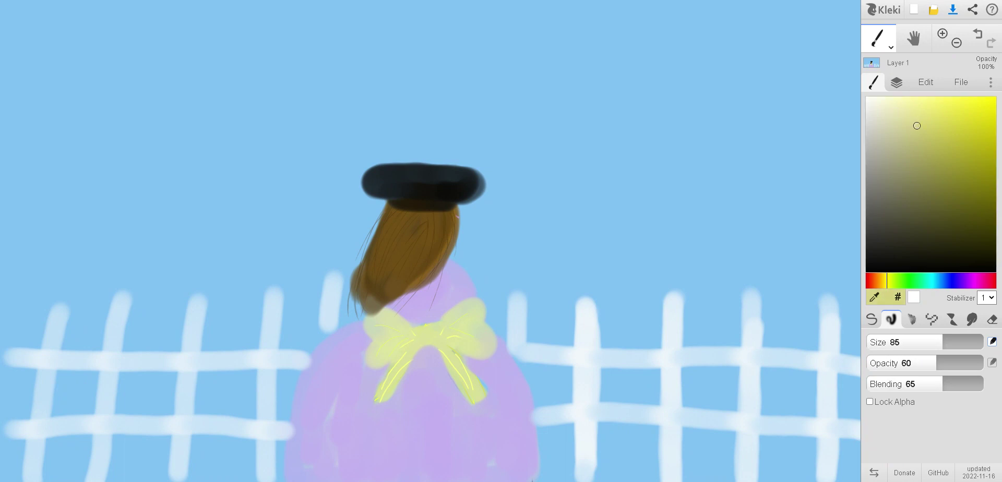
{"action": "left_click", "coordinate": [871, 320]}
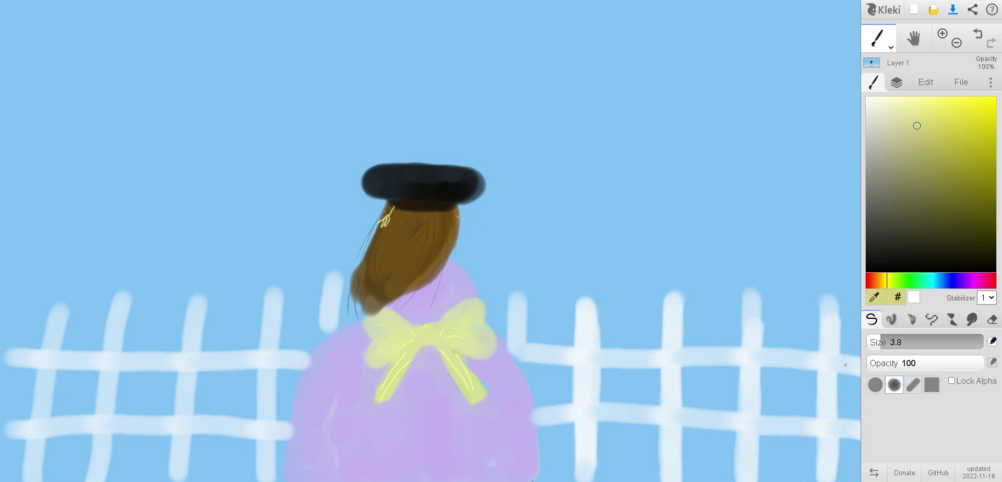
- Set the Pen brush to the solid round tip, choose a light grey and draw a small wisp in the upper-right sky
{"action": "left_click", "coordinate": [875, 384]}
{"action": "left_click", "coordinate": [894, 385]}
{"action": "left_click", "coordinate": [876, 384]}
{"action": "left_click", "coordinate": [874, 297]}
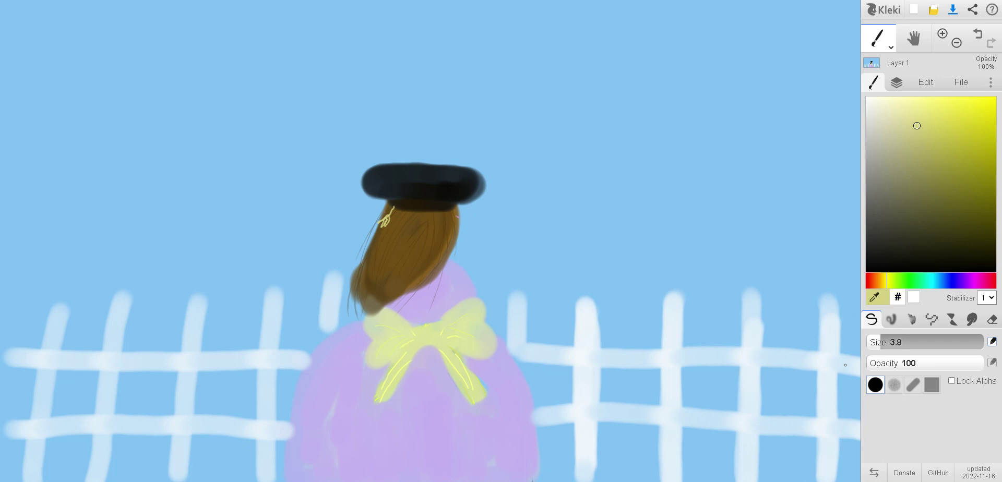
{"action": "mouse_move", "coordinate": [899, 281]}
{"action": "left_mouse_down"}
{"action": "mouse_move", "coordinate": [937, 280]}
{"action": "mouse_move", "coordinate": [927, 281]}
{"action": "left_mouse_up"}
{"action": "mouse_move", "coordinate": [916, 123]}
{"action": "left_mouse_down"}
{"action": "mouse_move", "coordinate": [880, 136]}
{"action": "mouse_move", "coordinate": [875, 126]}
{"action": "left_mouse_up"}
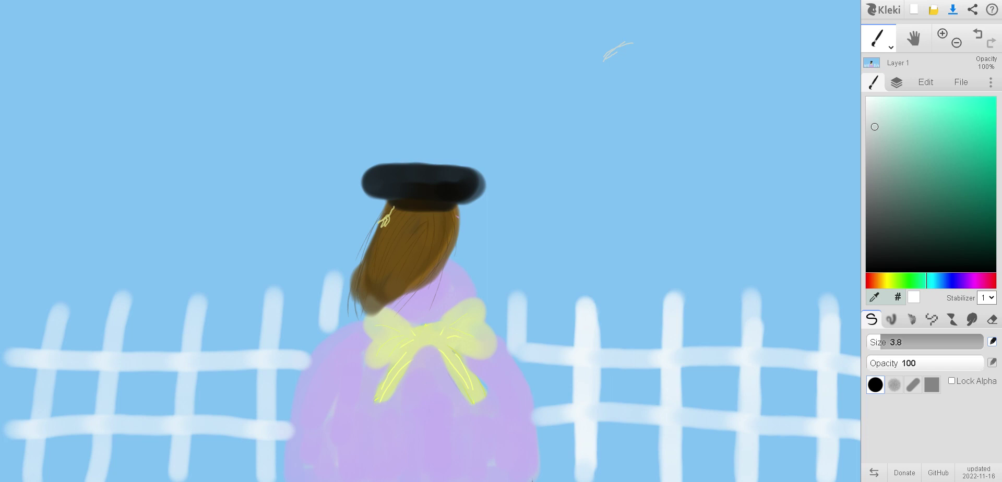
- Choose a medium green and paint a large rounded hill over the fence right of the figure with the blending brush at size 200
{"action": "left_click_drag", "start_coordinate": [907, 281], "coordinate": [918, 281]}
{"action": "left_click", "coordinate": [950, 109]}
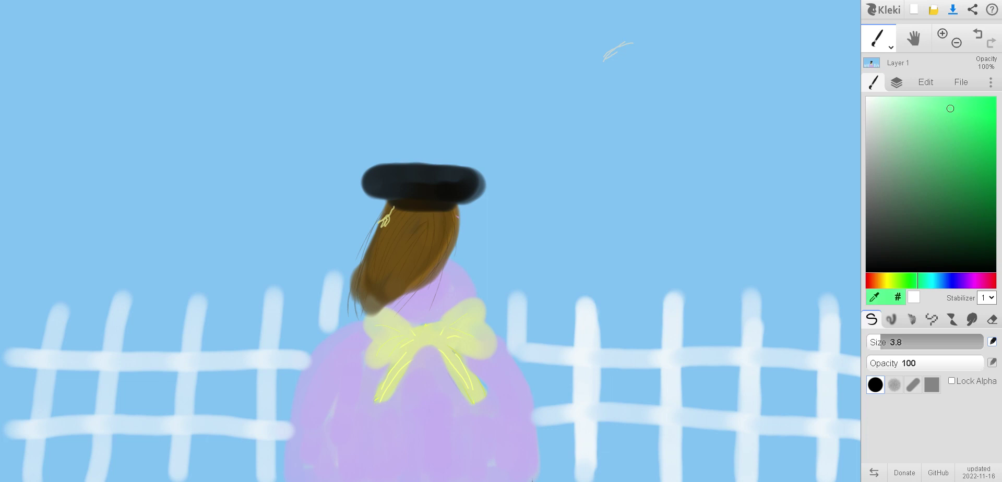
{"action": "mouse_move", "coordinate": [951, 108]}
{"action": "left_mouse_down"}
{"action": "mouse_move", "coordinate": [919, 120]}
{"action": "mouse_move", "coordinate": [978, 108]}
{"action": "mouse_move", "coordinate": [968, 101]}
{"action": "left_mouse_up"}
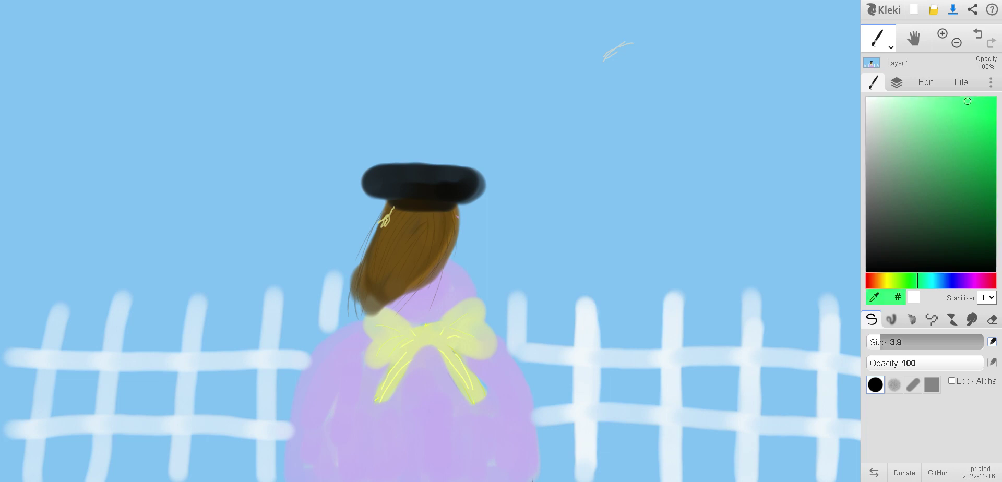
{"action": "left_click", "coordinate": [914, 281]}
{"action": "left_click_drag", "start_coordinate": [914, 280], "coordinate": [921, 281]}
{"action": "mouse_move", "coordinate": [960, 104]}
{"action": "left_mouse_down"}
{"action": "mouse_move", "coordinate": [926, 108]}
{"action": "mouse_move", "coordinate": [960, 107]}
{"action": "mouse_move", "coordinate": [983, 171]}
{"action": "mouse_move", "coordinate": [983, 145]}
{"action": "left_mouse_up"}
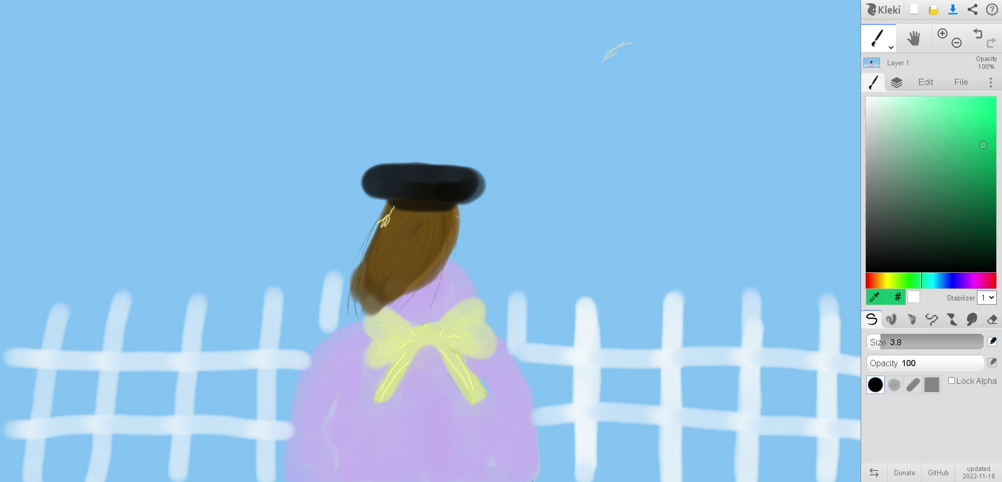
{"action": "left_click_drag", "start_coordinate": [881, 343], "coordinate": [984, 342]}
{"action": "left_click", "coordinate": [892, 320]}
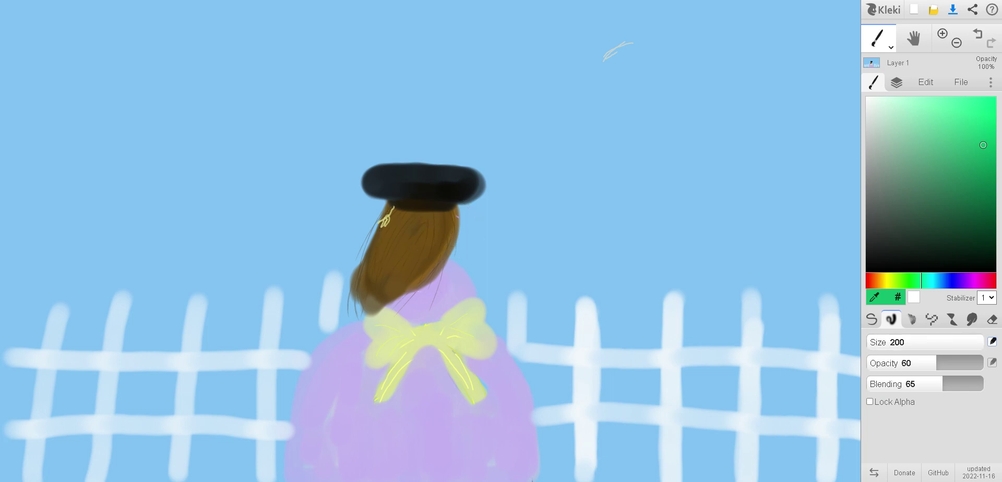
{"action": "mouse_move", "coordinate": [519, 327]}
{"action": "left_mouse_down"}
{"action": "mouse_move", "coordinate": [566, 324]}
{"action": "mouse_move", "coordinate": [530, 335]}
{"action": "mouse_move", "coordinate": [546, 359]}
{"action": "mouse_move", "coordinate": [555, 448]}
{"action": "mouse_move", "coordinate": [583, 469]}
{"action": "mouse_move", "coordinate": [859, 460]}
{"action": "left_mouse_up"}
{"action": "mouse_move", "coordinate": [532, 302]}
{"action": "left_mouse_down"}
{"action": "mouse_move", "coordinate": [559, 257]}
{"action": "mouse_move", "coordinate": [667, 179]}
{"action": "mouse_move", "coordinate": [800, 155]}
{"action": "mouse_move", "coordinate": [850, 202]}
{"action": "mouse_move", "coordinate": [823, 414]}
{"action": "mouse_move", "coordinate": [741, 426]}
{"action": "mouse_move", "coordinate": [711, 415]}
{"action": "mouse_move", "coordinate": [590, 416]}
{"action": "mouse_move", "coordinate": [595, 273]}
{"action": "mouse_move", "coordinate": [573, 339]}
{"action": "mouse_move", "coordinate": [628, 325]}
{"action": "mouse_move", "coordinate": [679, 397]}
{"action": "mouse_move", "coordinate": [778, 358]}
{"action": "mouse_move", "coordinate": [794, 399]}
{"action": "mouse_move", "coordinate": [783, 369]}
{"action": "mouse_move", "coordinate": [812, 176]}
{"action": "mouse_move", "coordinate": [738, 175]}
{"action": "mouse_move", "coordinate": [658, 219]}
{"action": "mouse_move", "coordinate": [668, 204]}
{"action": "left_mouse_up"}
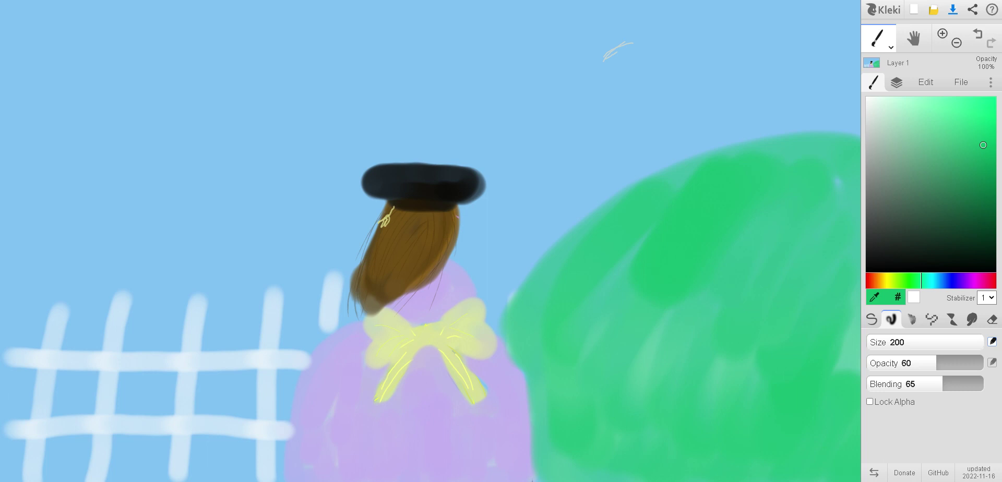
- Choose a grey and paint a tall mountain over the fence left of the figure, and swap the brush colour to white
{"action": "left_click_drag", "start_coordinate": [871, 147], "coordinate": [875, 156]}
{"action": "mouse_move", "coordinate": [8, 308]}
{"action": "left_mouse_down"}
{"action": "mouse_move", "coordinate": [67, 198]}
{"action": "mouse_move", "coordinate": [177, 97]}
{"action": "mouse_move", "coordinate": [256, 172]}
{"action": "mouse_move", "coordinate": [241, 142]}
{"action": "mouse_move", "coordinate": [325, 296]}
{"action": "mouse_move", "coordinate": [270, 411]}
{"action": "mouse_move", "coordinate": [270, 468]}
{"action": "mouse_move", "coordinate": [145, 472]}
{"action": "mouse_move", "coordinate": [17, 451]}
{"action": "mouse_move", "coordinate": [27, 285]}
{"action": "mouse_move", "coordinate": [28, 442]}
{"action": "mouse_move", "coordinate": [58, 283]}
{"action": "mouse_move", "coordinate": [43, 310]}
{"action": "mouse_move", "coordinate": [118, 180]}
{"action": "mouse_move", "coordinate": [170, 130]}
{"action": "mouse_move", "coordinate": [138, 228]}
{"action": "mouse_move", "coordinate": [154, 231]}
{"action": "mouse_move", "coordinate": [191, 192]}
{"action": "mouse_move", "coordinate": [168, 133]}
{"action": "mouse_move", "coordinate": [106, 149]}
{"action": "mouse_move", "coordinate": [174, 105]}
{"action": "mouse_move", "coordinate": [226, 162]}
{"action": "mouse_move", "coordinate": [300, 322]}
{"action": "mouse_move", "coordinate": [277, 406]}
{"action": "mouse_move", "coordinate": [259, 420]}
{"action": "mouse_move", "coordinate": [254, 329]}
{"action": "mouse_move", "coordinate": [241, 353]}
{"action": "mouse_move", "coordinate": [239, 425]}
{"action": "mouse_move", "coordinate": [219, 280]}
{"action": "mouse_move", "coordinate": [200, 311]}
{"action": "mouse_move", "coordinate": [167, 303]}
{"action": "mouse_move", "coordinate": [123, 370]}
{"action": "mouse_move", "coordinate": [67, 417]}
{"action": "mouse_move", "coordinate": [83, 350]}
{"action": "mouse_move", "coordinate": [155, 387]}
{"action": "mouse_move", "coordinate": [179, 355]}
{"action": "mouse_move", "coordinate": [203, 355]}
{"action": "mouse_move", "coordinate": [178, 387]}
{"action": "mouse_move", "coordinate": [132, 371]}
{"action": "mouse_move", "coordinate": [93, 387]}
{"action": "mouse_move", "coordinate": [96, 355]}
{"action": "mouse_move", "coordinate": [134, 288]}
{"action": "left_mouse_up"}
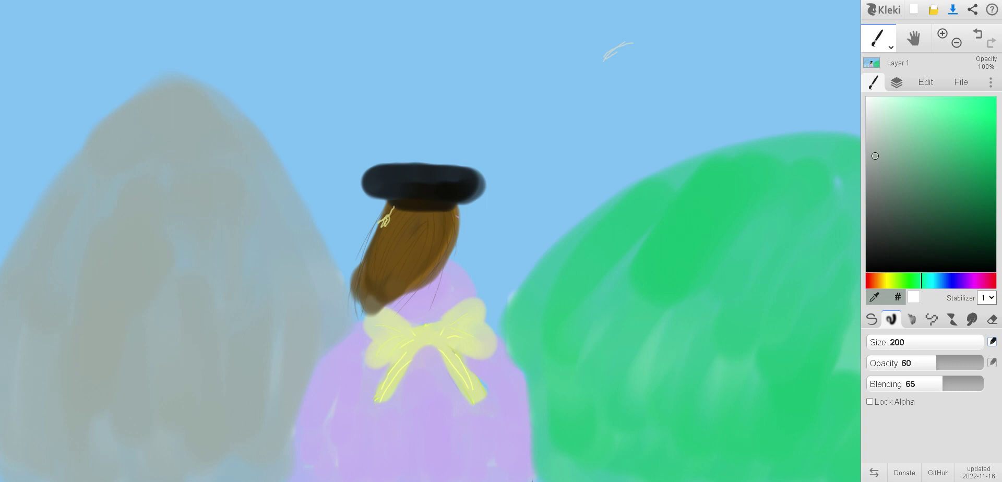
{"action": "key", "text": "x"}
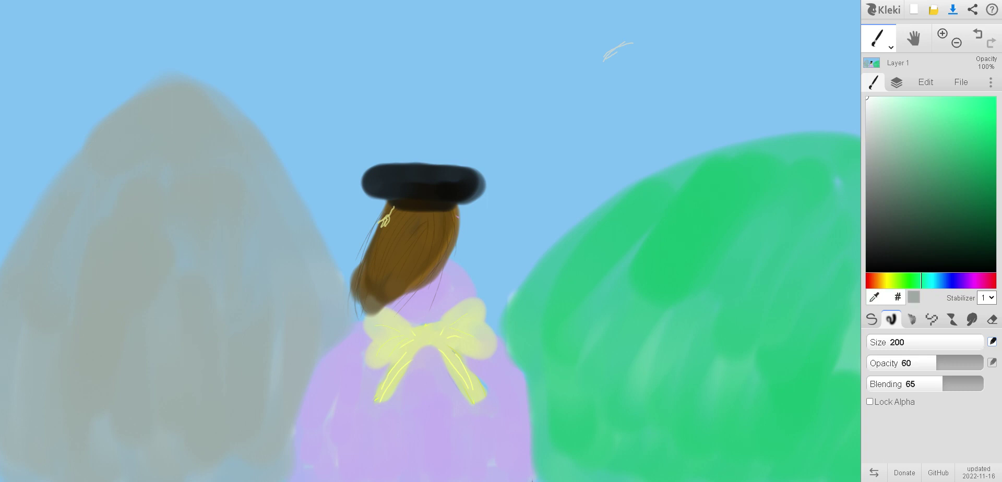
- Choose white and paint a rounded snowcap over the peak of the grey mountain with the blending brush at size 200
{"action": "key", "text": "x"}
{"action": "left_click_drag", "start_coordinate": [881, 112], "coordinate": [866, 97]}
{"action": "mouse_move", "coordinate": [81, 159]}
{"action": "left_mouse_down"}
{"action": "mouse_move", "coordinate": [101, 154]}
{"action": "mouse_move", "coordinate": [116, 179]}
{"action": "mouse_move", "coordinate": [143, 179]}
{"action": "mouse_move", "coordinate": [191, 202]}
{"action": "mouse_move", "coordinate": [249, 178]}
{"action": "mouse_move", "coordinate": [228, 116]}
{"action": "mouse_move", "coordinate": [175, 97]}
{"action": "mouse_move", "coordinate": [93, 139]}
{"action": "mouse_move", "coordinate": [193, 156]}
{"action": "mouse_move", "coordinate": [179, 134]}
{"action": "mouse_move", "coordinate": [199, 136]}
{"action": "mouse_move", "coordinate": [177, 142]}
{"action": "left_mouse_up"}
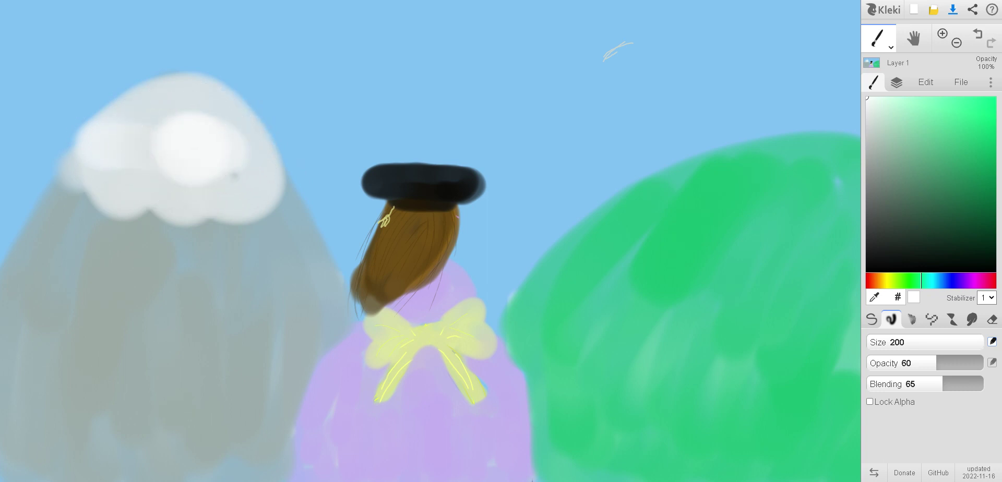
- Choose a light pink and scribble a small patch near the top of the green hill with the Sketchy brush at size 2
{"action": "left_click", "coordinate": [973, 280]}
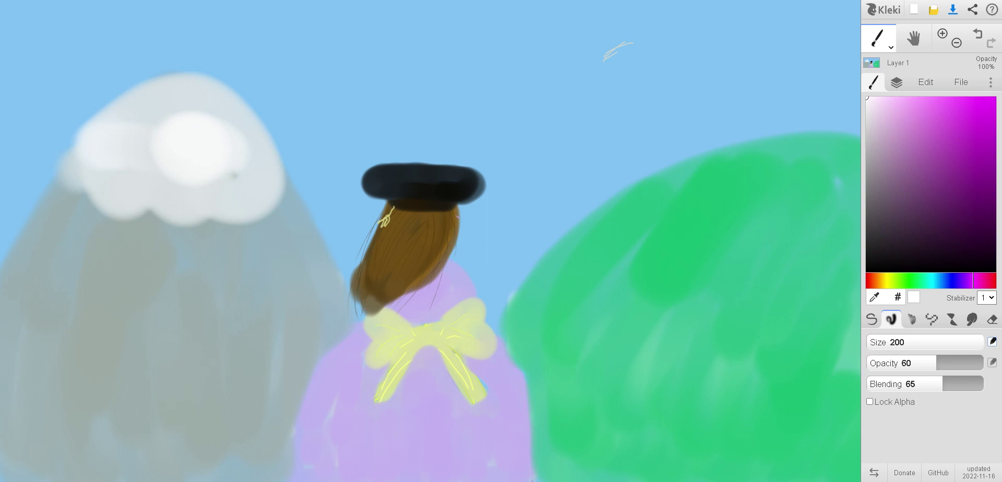
{"action": "left_click_drag", "start_coordinate": [887, 123], "coordinate": [896, 104]}
{"action": "left_click", "coordinate": [912, 319]}
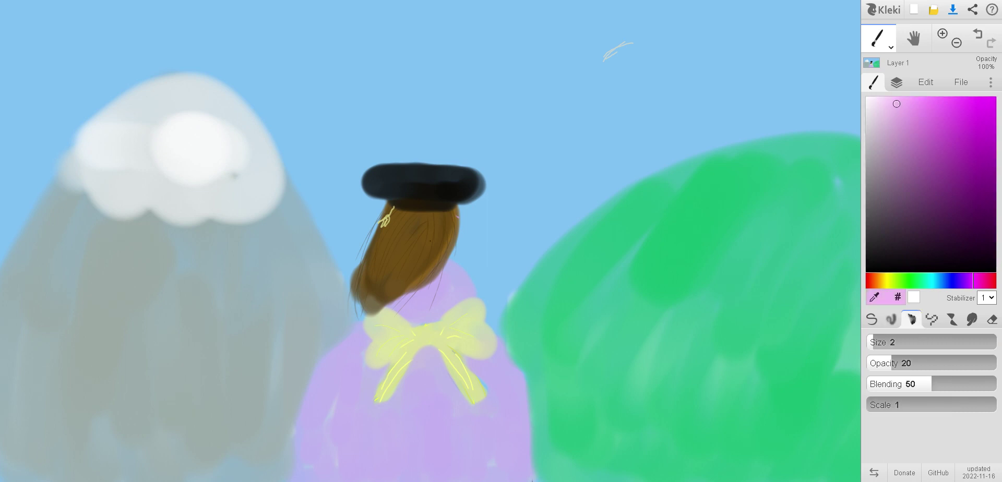
{"action": "mouse_move", "coordinate": [744, 183]}
{"action": "left_mouse_down"}
{"action": "mouse_move", "coordinate": [742, 196]}
{"action": "mouse_move", "coordinate": [769, 183]}
{"action": "mouse_move", "coordinate": [747, 176]}
{"action": "left_mouse_up"}
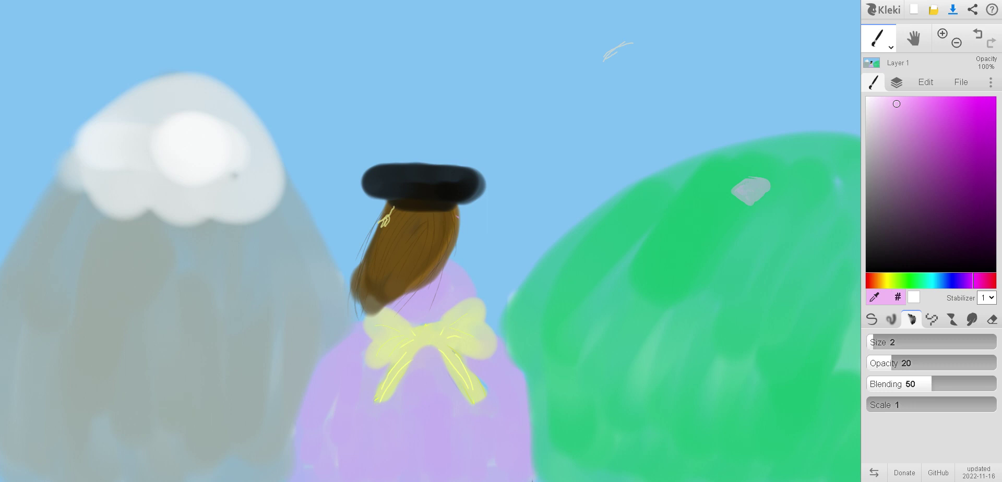
- Choose a darker green and repaint the whole hill right of the figure with the blending brush at size 200
{"action": "left_click", "coordinate": [924, 280]}
{"action": "left_click_drag", "start_coordinate": [924, 280], "coordinate": [910, 281]}
{"action": "left_click_drag", "start_coordinate": [896, 103], "coordinate": [978, 176]}
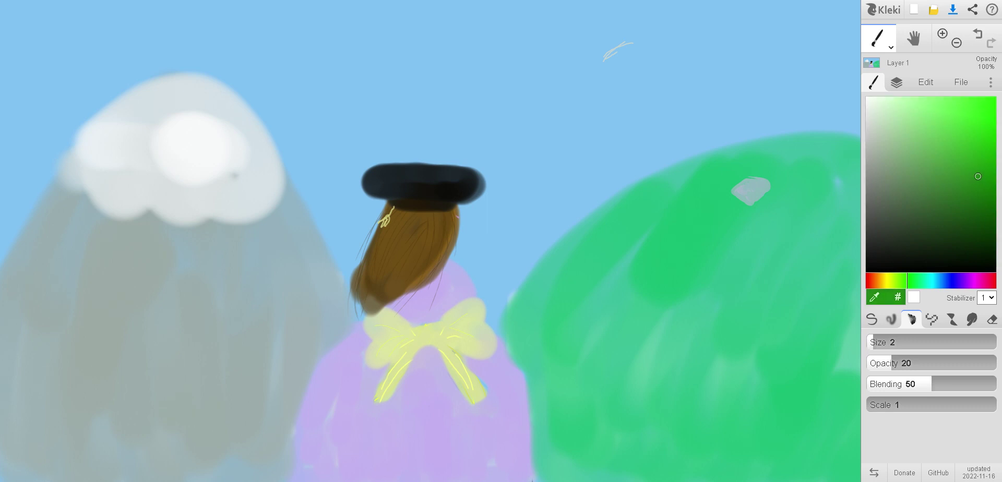
{"action": "left_click_drag", "start_coordinate": [701, 229], "coordinate": [752, 196]}
{"action": "left_click", "coordinate": [892, 319]}
{"action": "mouse_move", "coordinate": [809, 216]}
{"action": "left_mouse_down"}
{"action": "mouse_move", "coordinate": [690, 235]}
{"action": "mouse_move", "coordinate": [772, 172]}
{"action": "mouse_move", "coordinate": [623, 282]}
{"action": "mouse_move", "coordinate": [768, 161]}
{"action": "mouse_move", "coordinate": [528, 324]}
{"action": "mouse_move", "coordinate": [569, 428]}
{"action": "mouse_move", "coordinate": [626, 452]}
{"action": "mouse_move", "coordinate": [815, 446]}
{"action": "mouse_move", "coordinate": [846, 433]}
{"action": "left_mouse_up"}
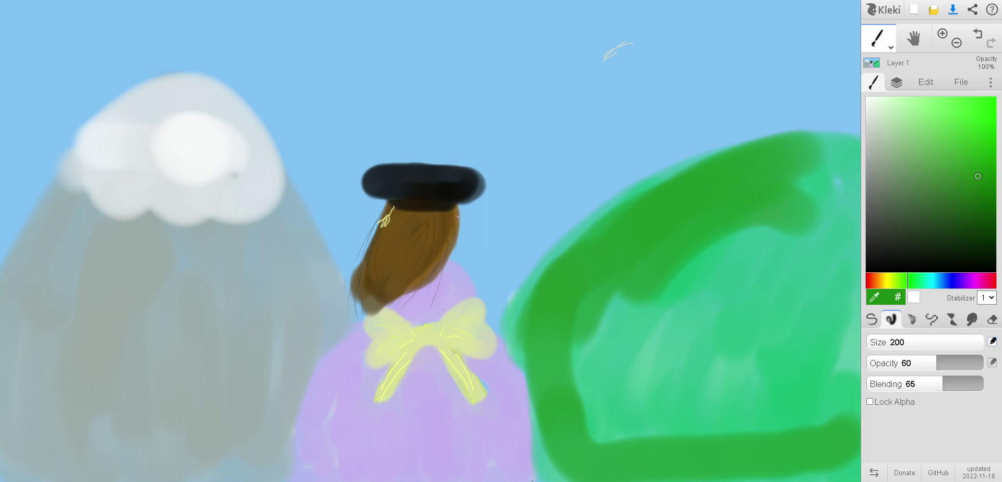
{"action": "mouse_move", "coordinate": [819, 120]}
{"action": "left_mouse_down"}
{"action": "mouse_move", "coordinate": [840, 172]}
{"action": "mouse_move", "coordinate": [825, 444]}
{"action": "mouse_move", "coordinate": [801, 247]}
{"action": "mouse_move", "coordinate": [783, 209]}
{"action": "mouse_move", "coordinate": [738, 380]}
{"action": "mouse_move", "coordinate": [671, 314]}
{"action": "mouse_move", "coordinate": [646, 314]}
{"action": "mouse_move", "coordinate": [587, 397]}
{"action": "mouse_move", "coordinate": [783, 188]}
{"action": "left_mouse_up"}
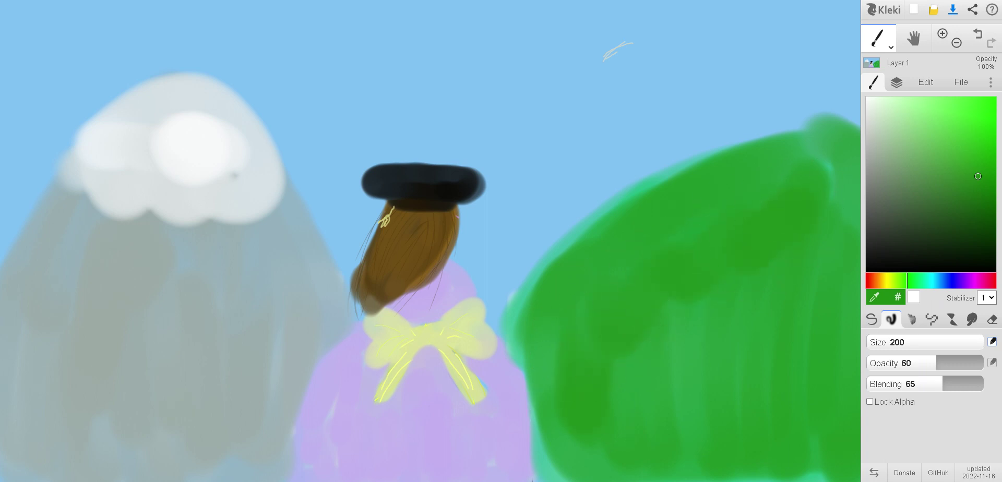
- Choose black and draw two simple birds in the sky, one on each side above the figure, with the Pen brush at size 3.6
{"action": "left_click_drag", "start_coordinate": [940, 280], "coordinate": [994, 272]}
{"action": "left_click", "coordinate": [984, 264]}
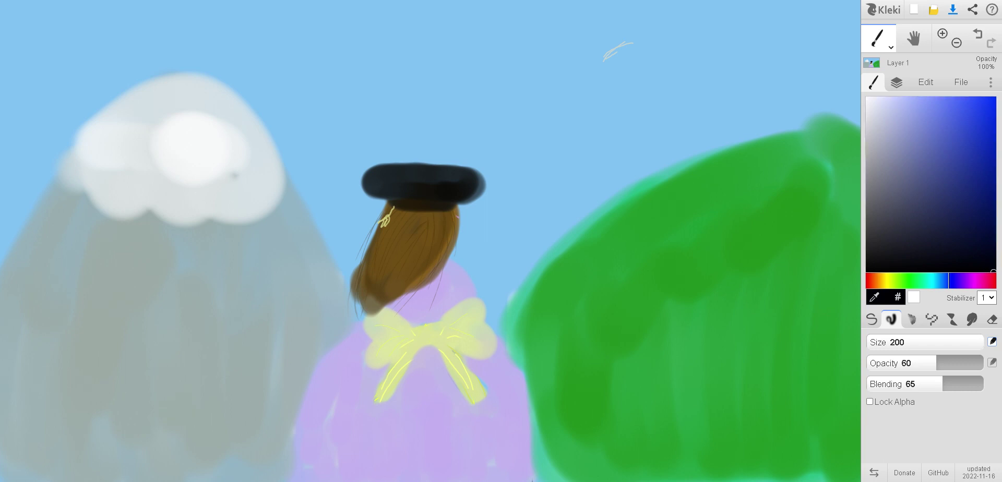
{"action": "left_click", "coordinate": [871, 319]}
{"action": "left_click_drag", "start_coordinate": [590, 69], "coordinate": [719, 30]}
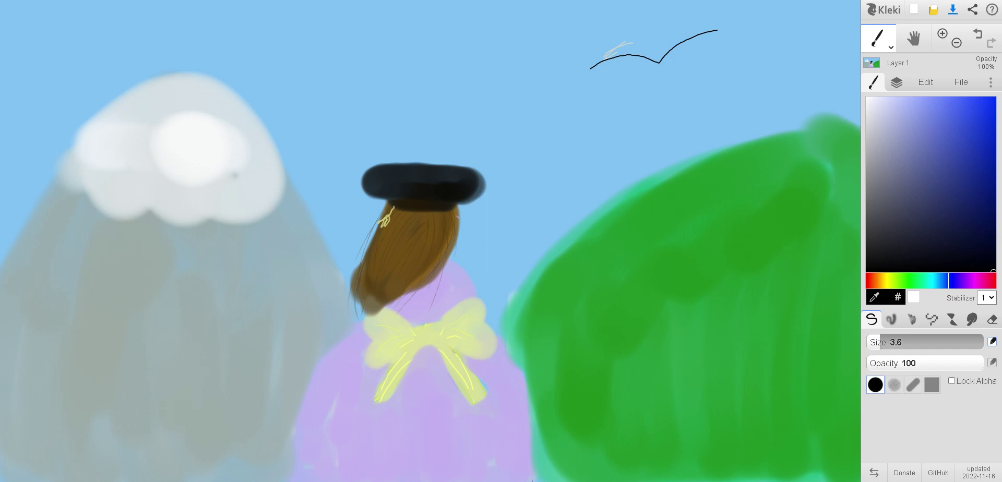
{"action": "mouse_move", "coordinate": [295, 75]}
{"action": "left_mouse_down"}
{"action": "mouse_move", "coordinate": [344, 80]}
{"action": "mouse_move", "coordinate": [387, 63]}
{"action": "left_mouse_up"}
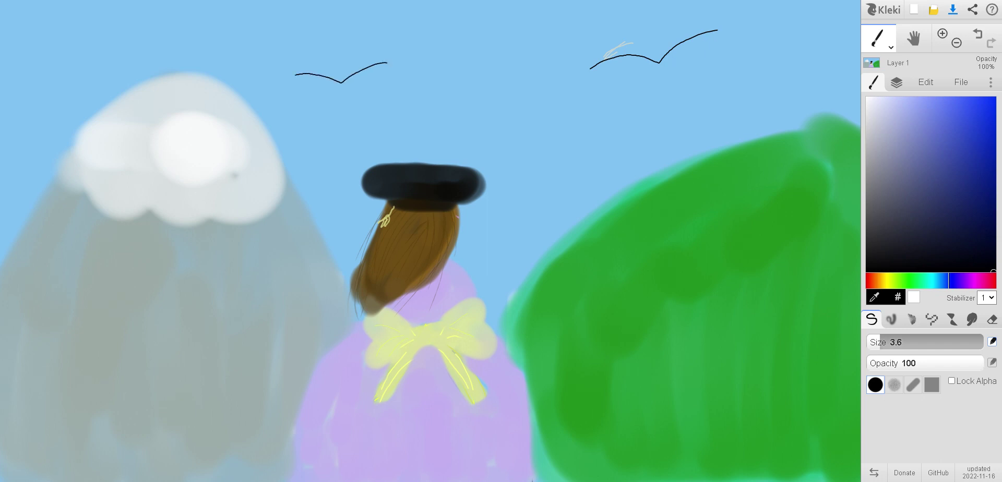